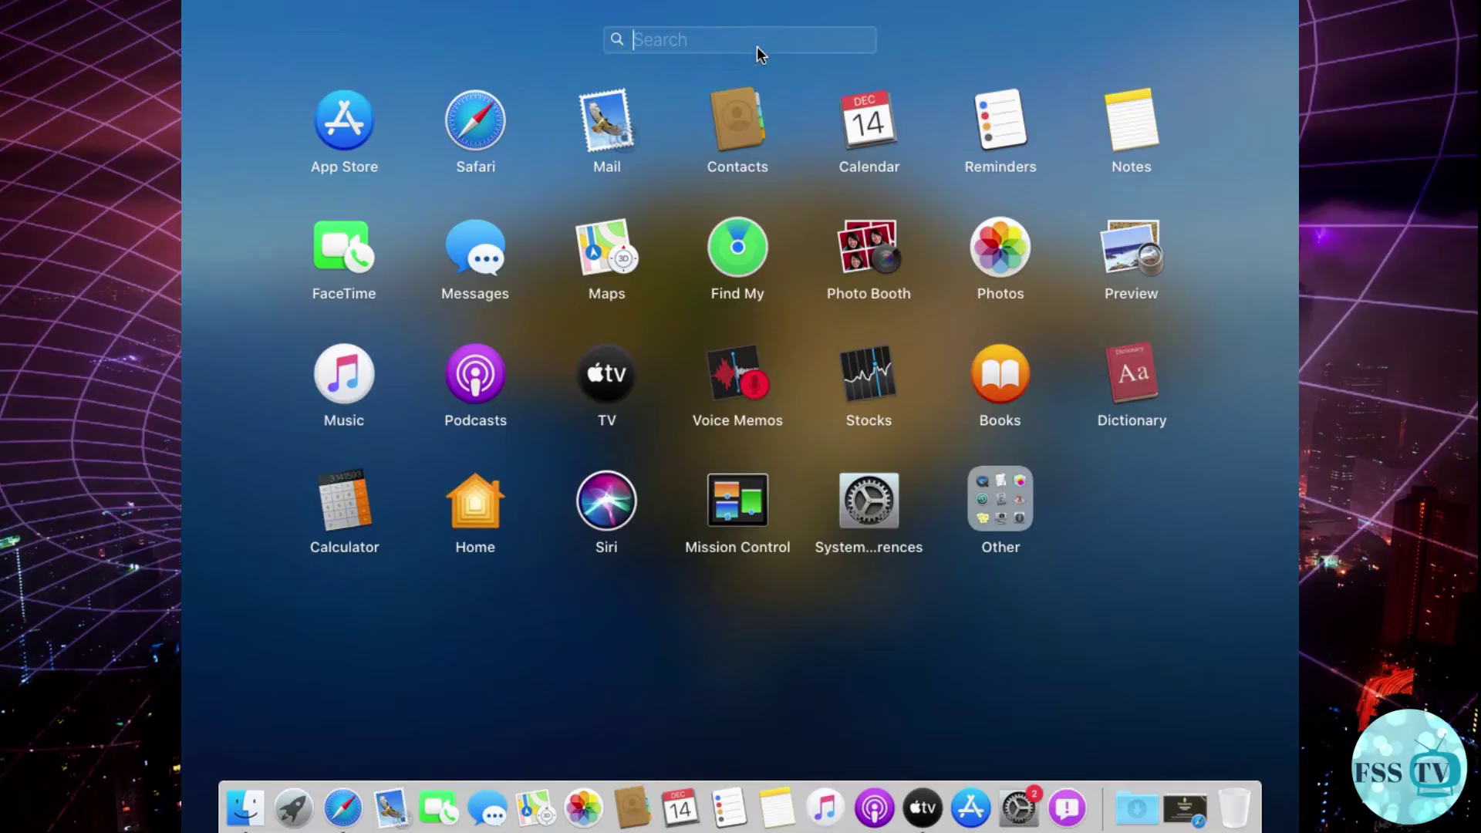
- Open Terminal from Launchpad and run the pasted Homebrew install script until it succeeds
type("ter")
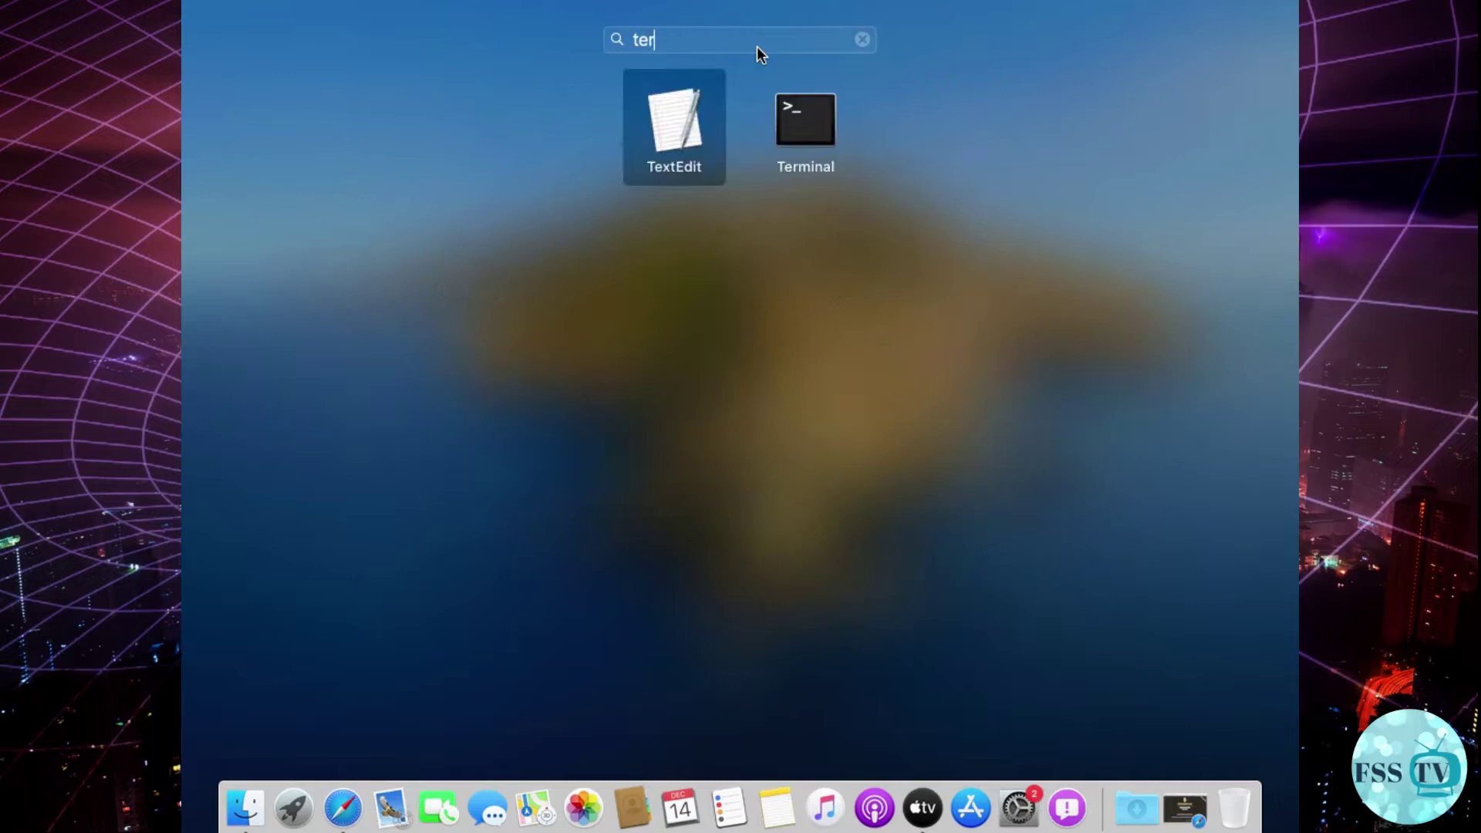
left_click(753, 112)
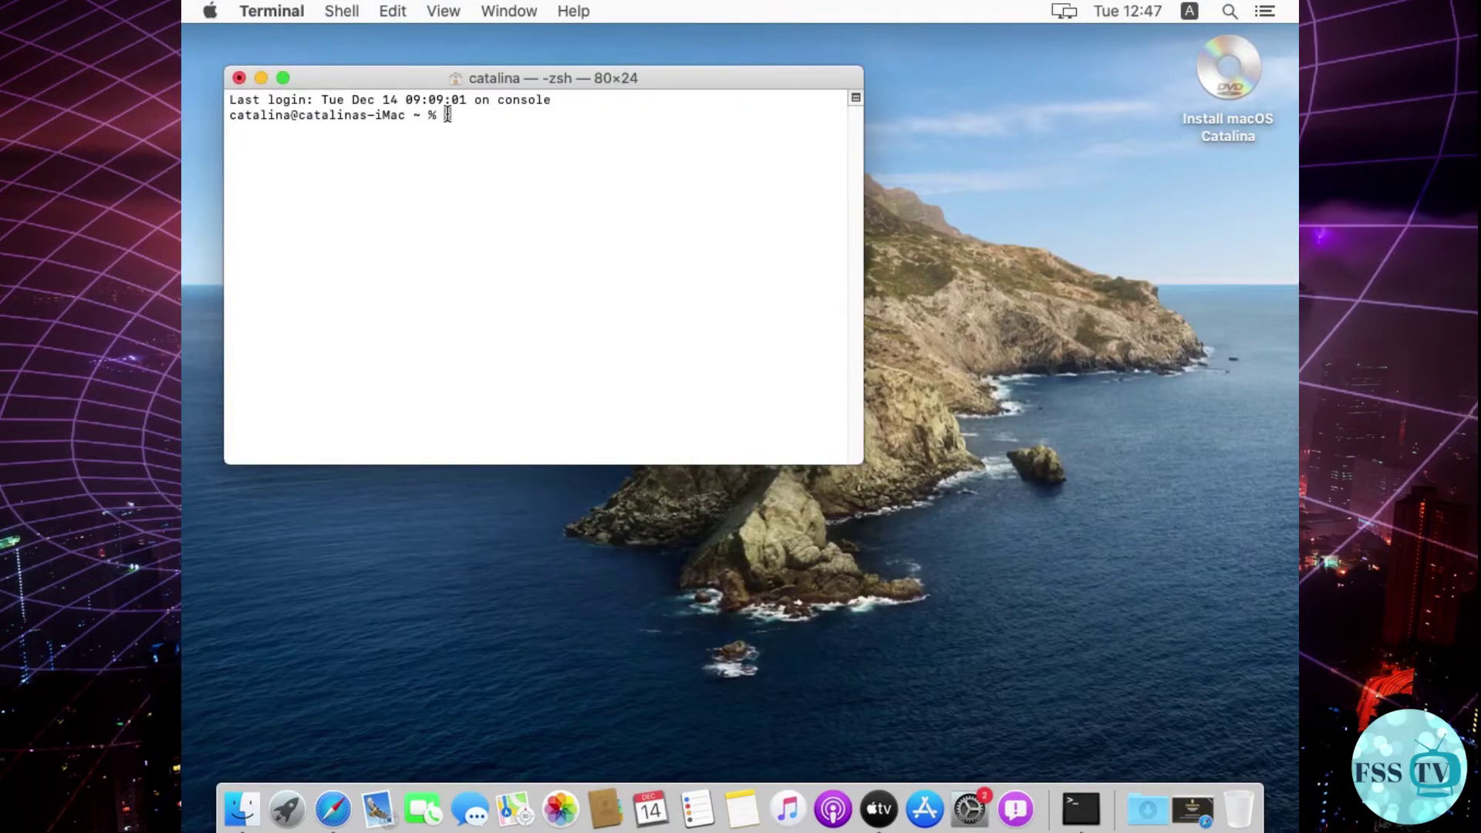
right_click(447, 114)
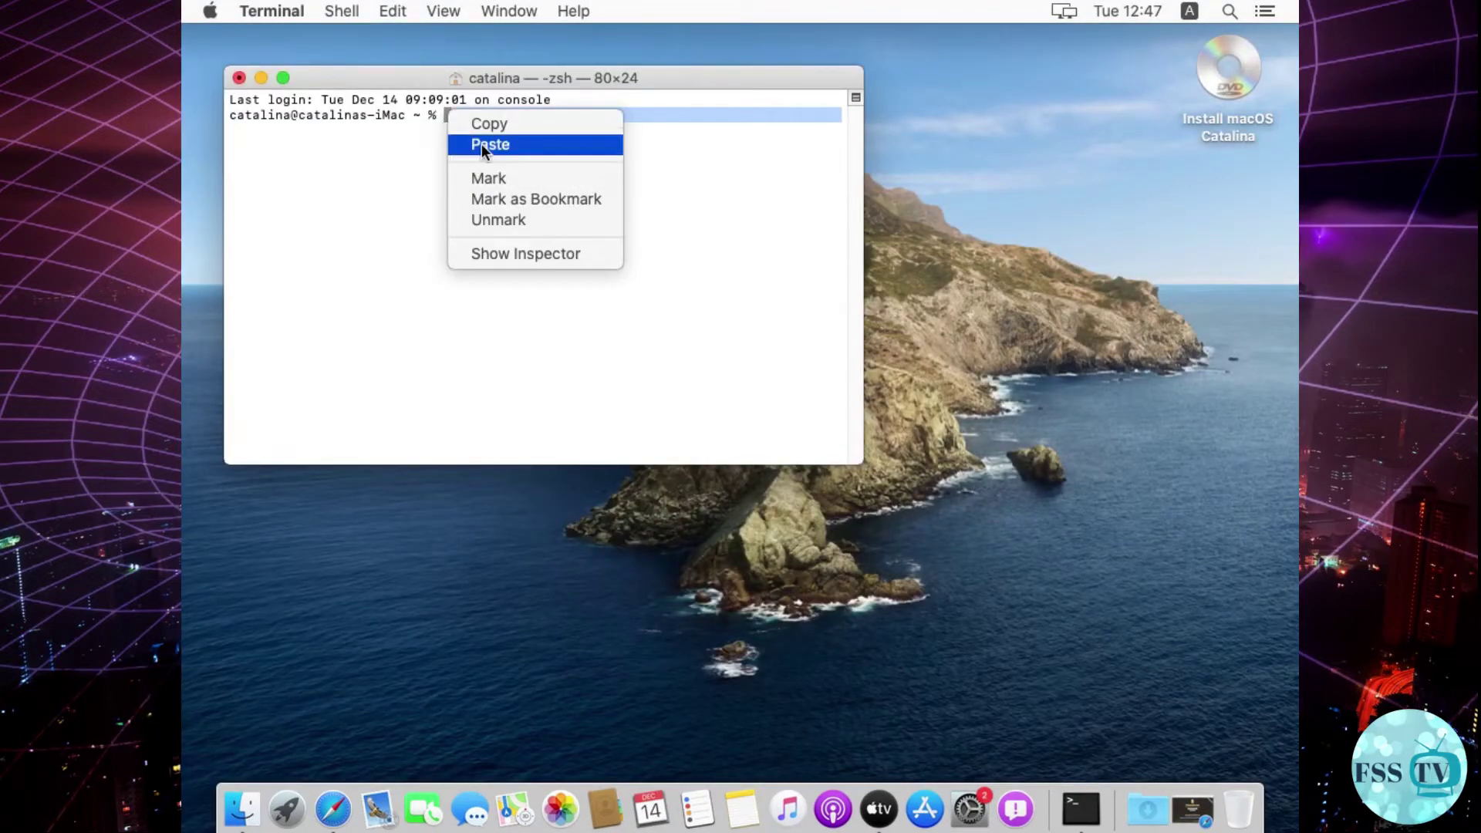
left_click(482, 144)
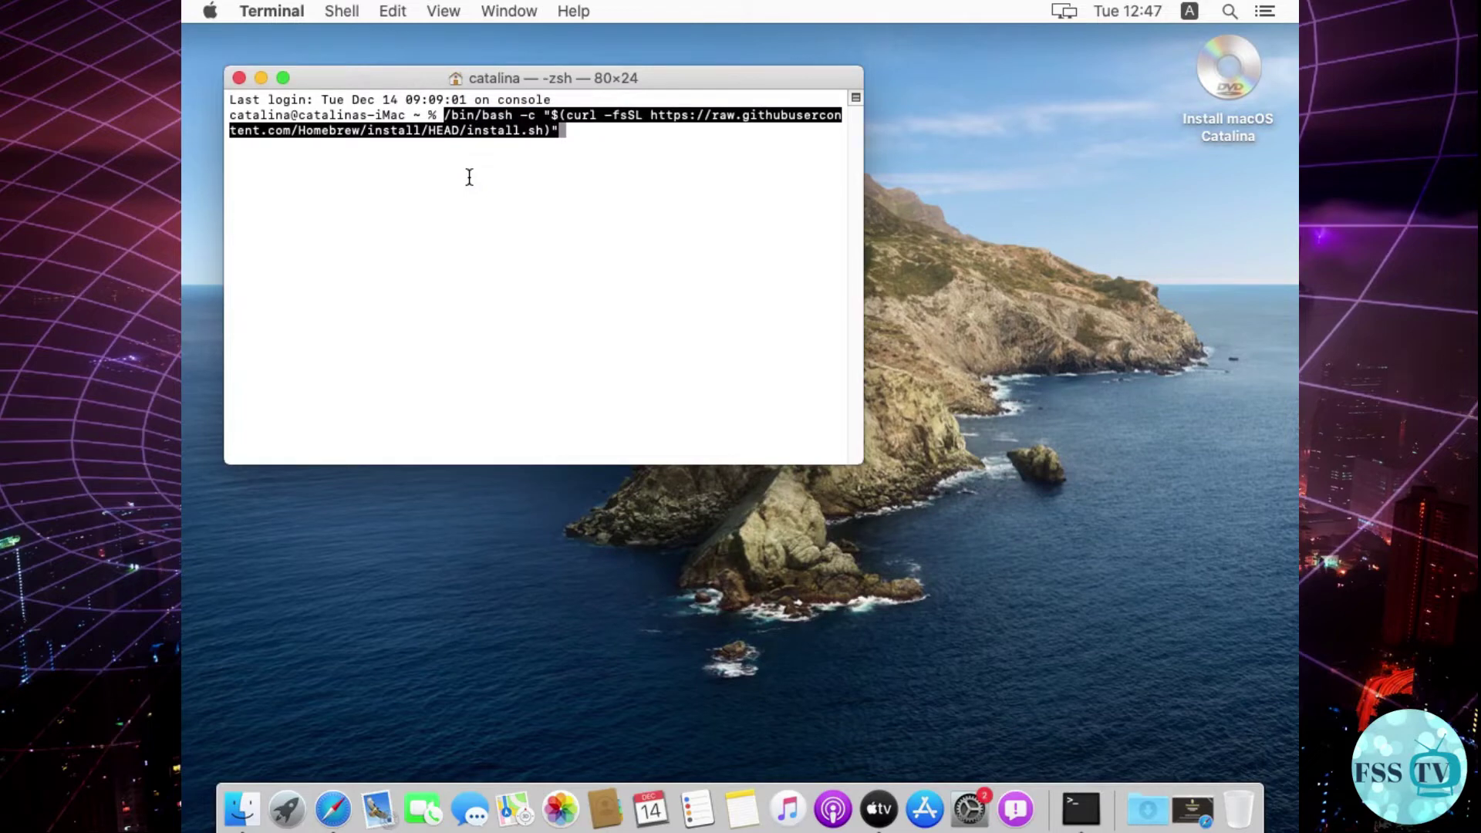
key("Return")
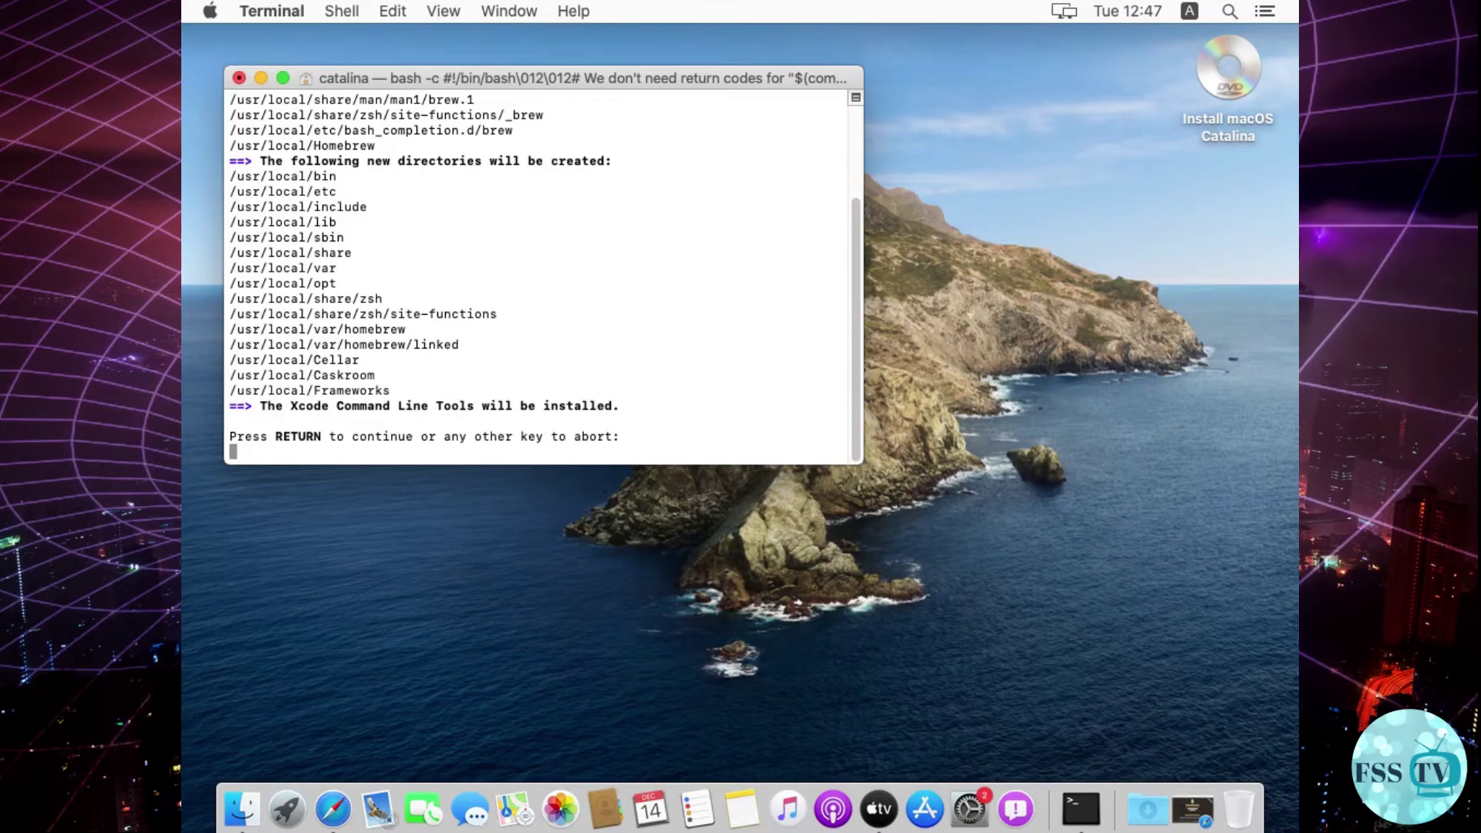
key("Return")
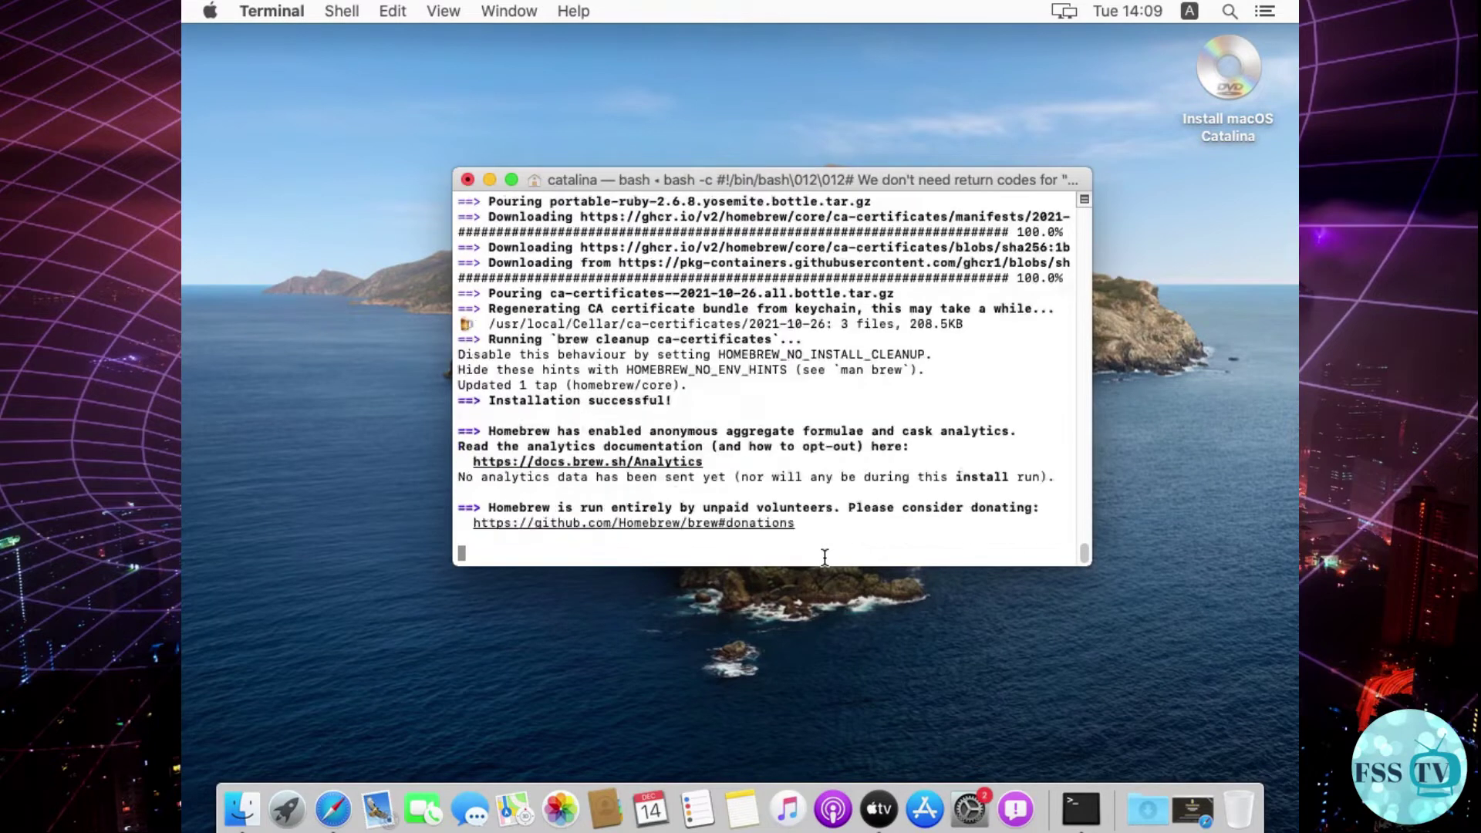
- Run 'brew install scrcpy' to install scrcpy 1.21 along with ffmpeg and other dependencies
right_click(642, 512)
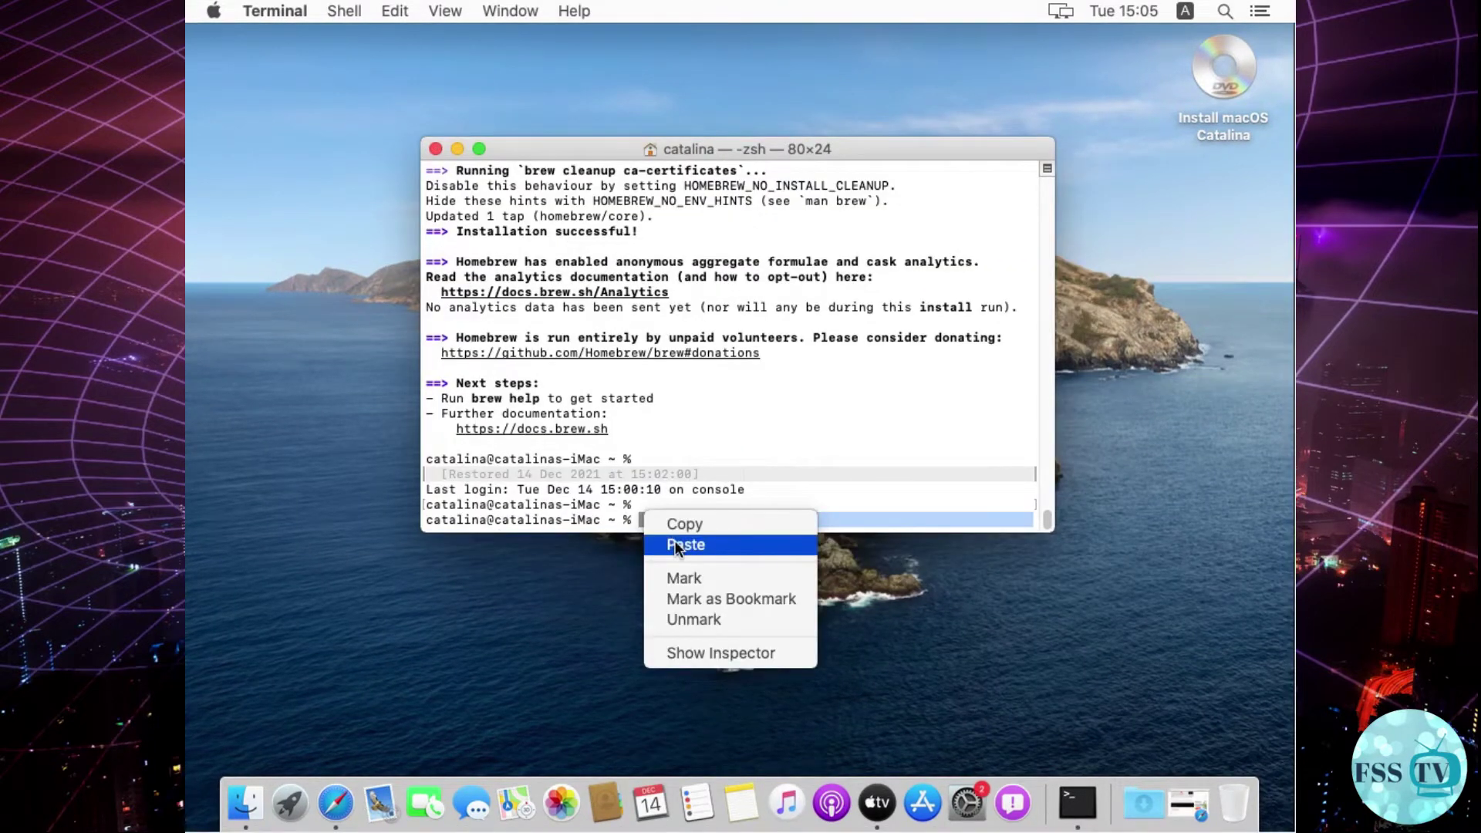
left_click(675, 548)
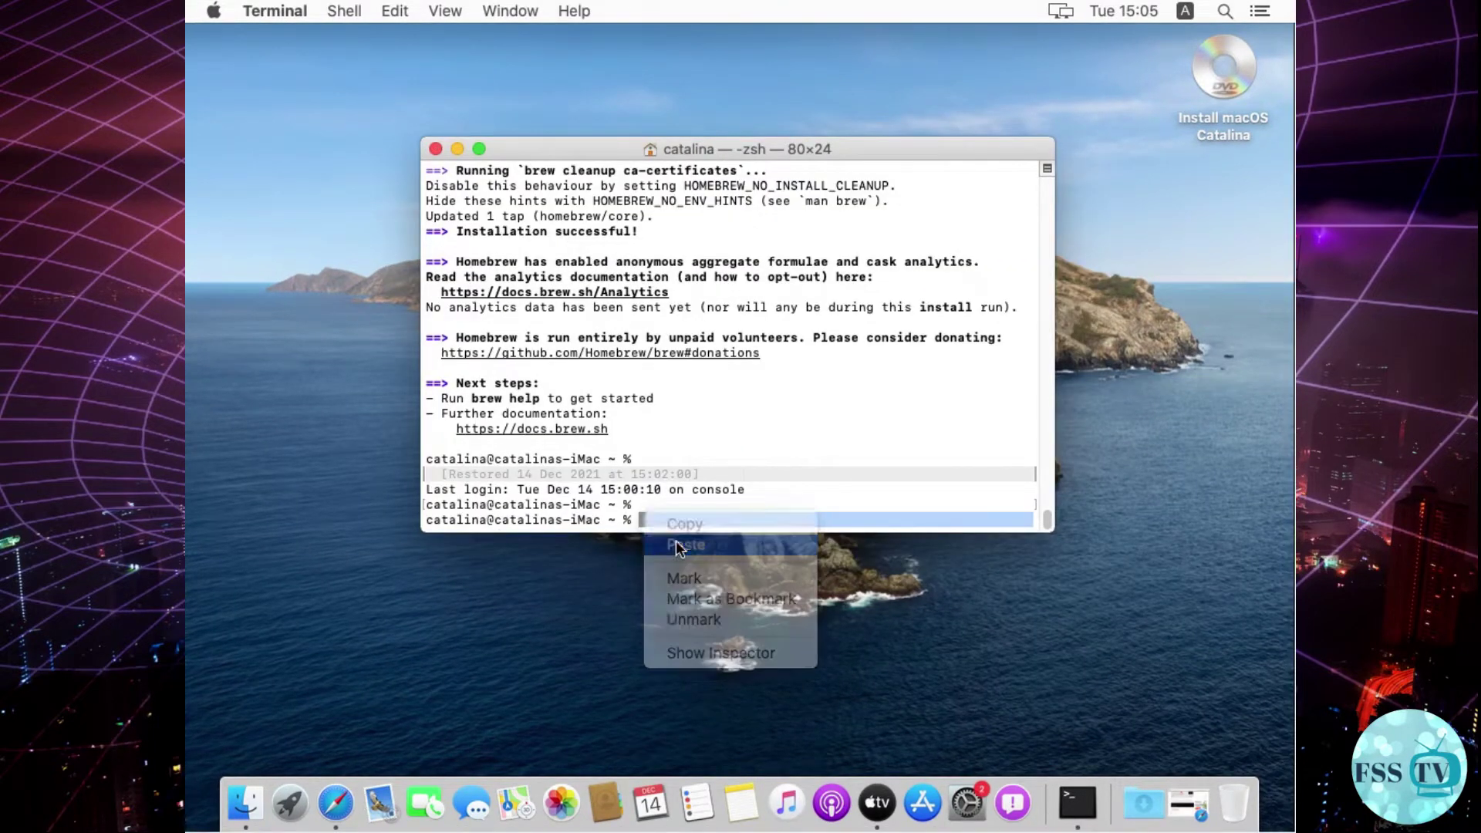
key("Return")
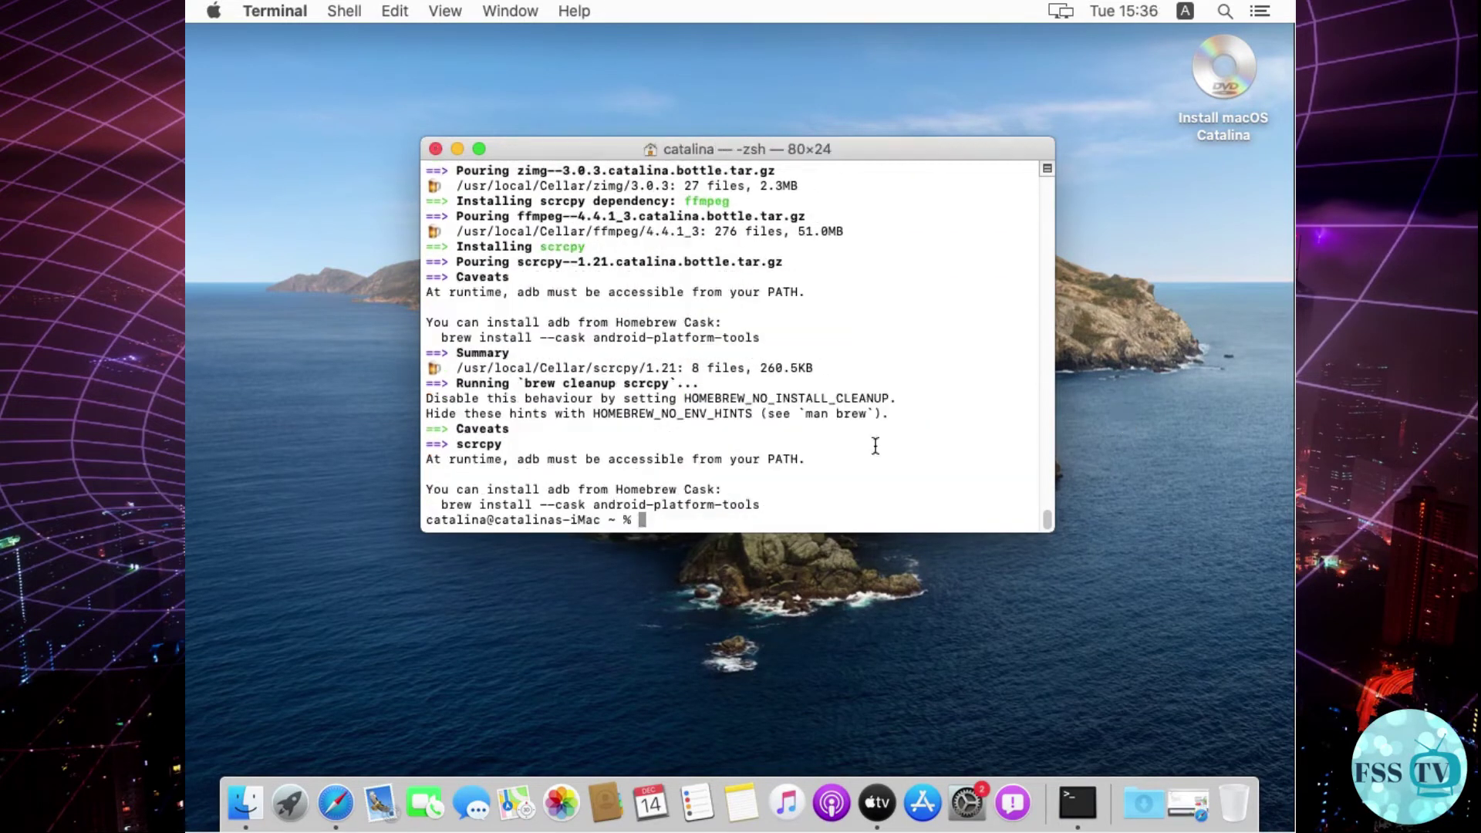
right_click(642, 521)
- Install adb with 'brew install --cask android-platform-tools'
left_click(671, 555)
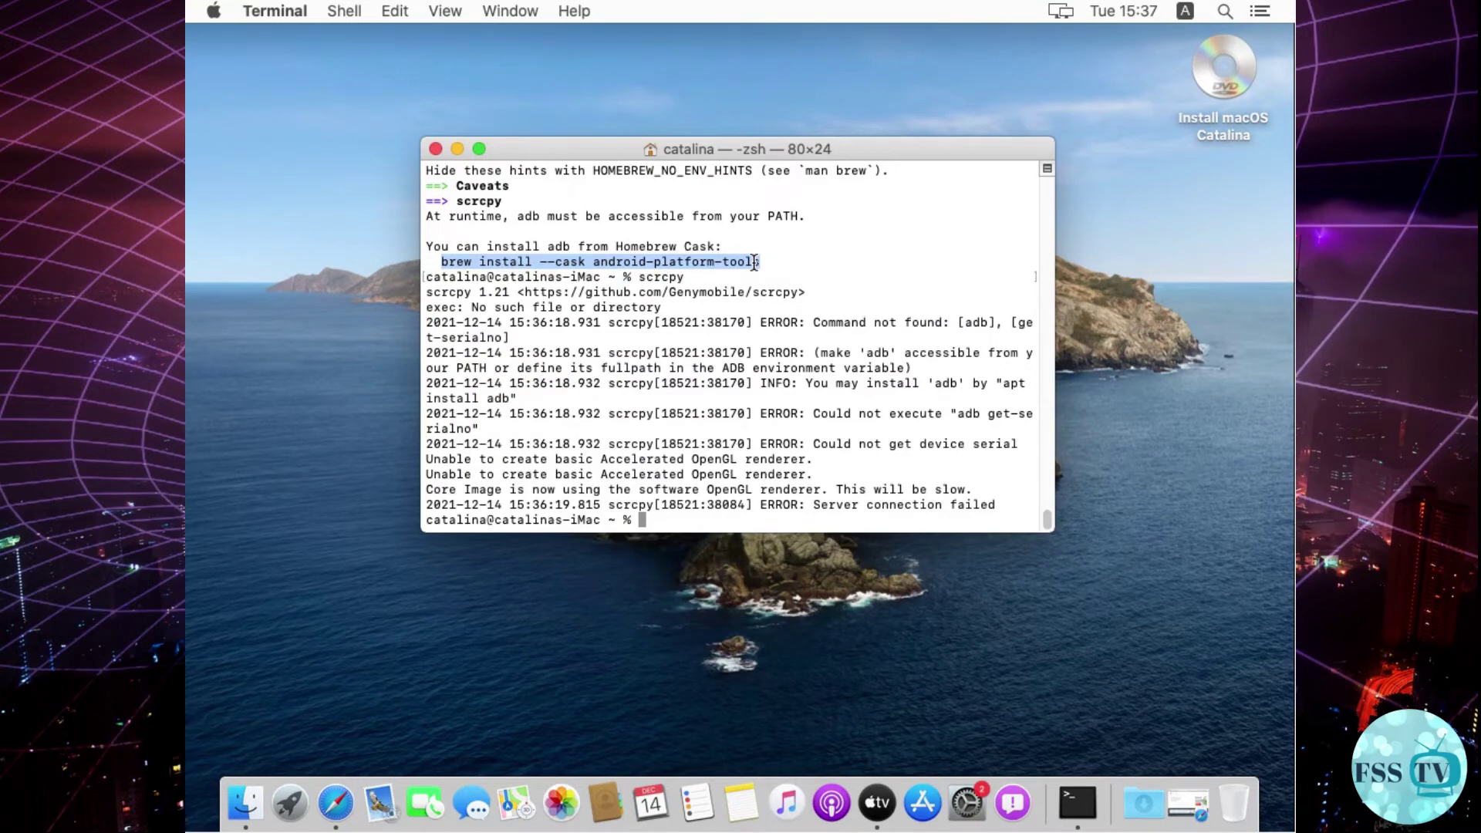
right_click(755, 262)
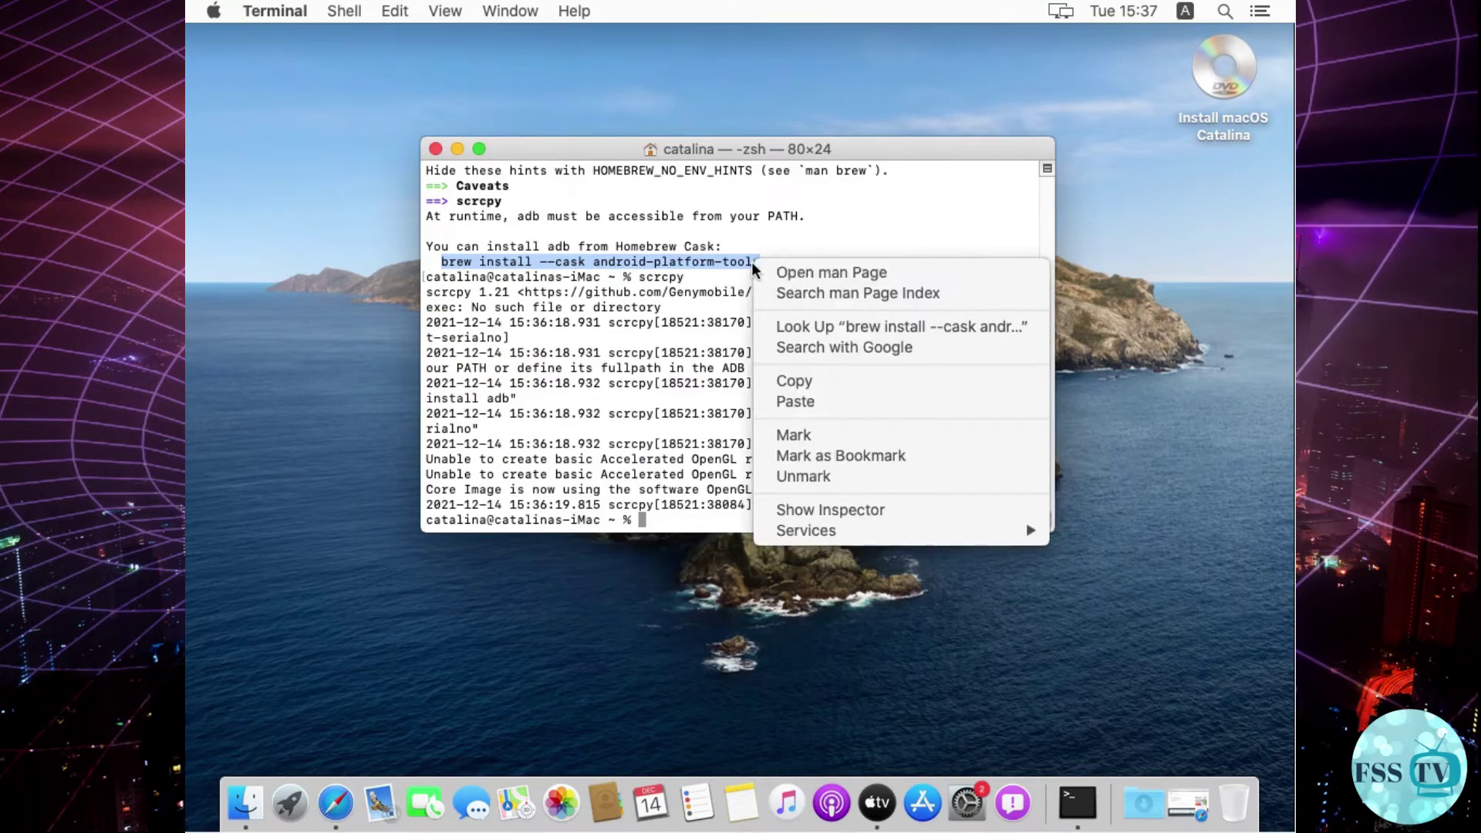
left_click(781, 382)
right_click(639, 506)
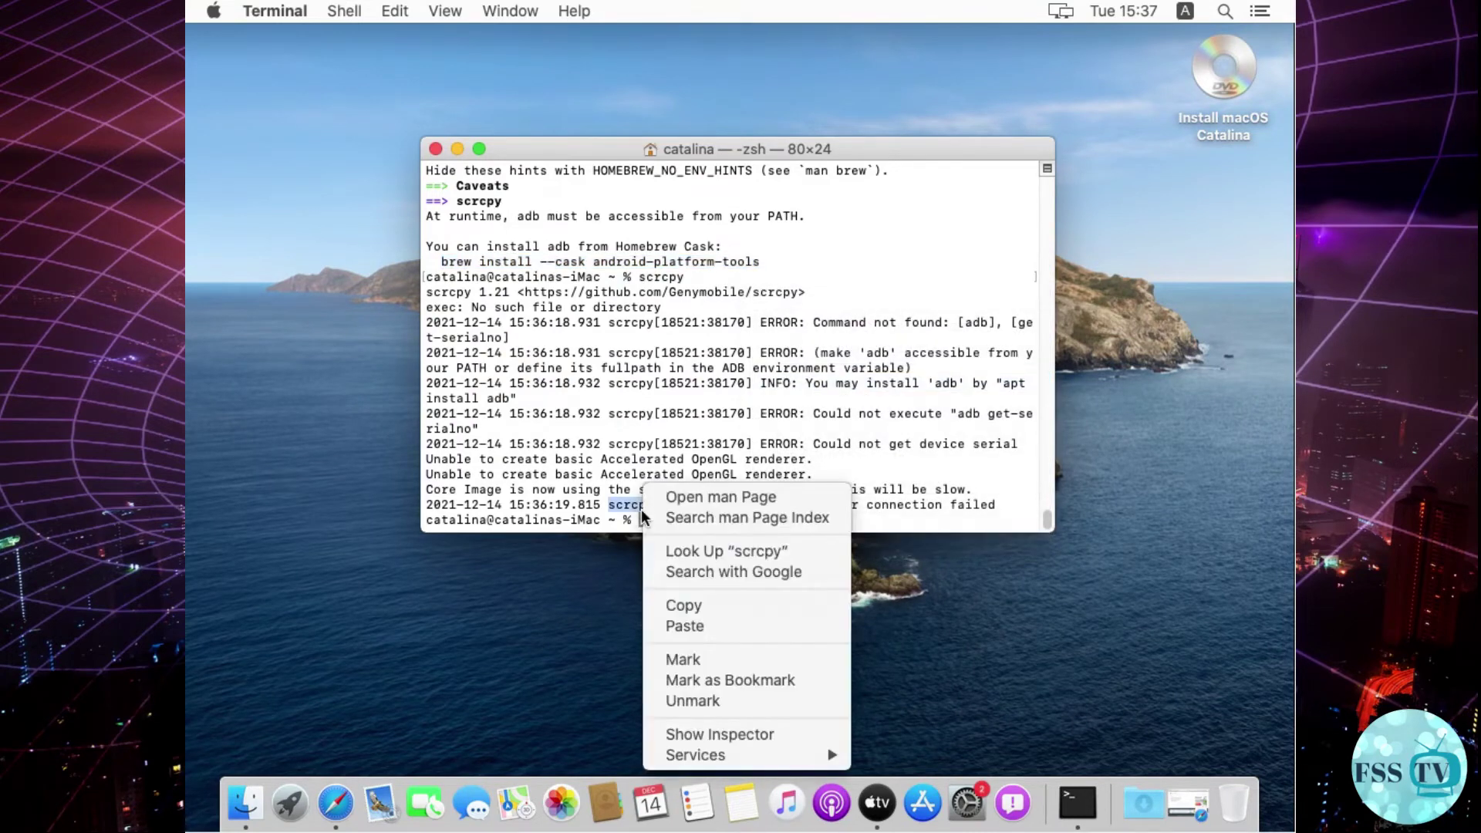
left_click(684, 625)
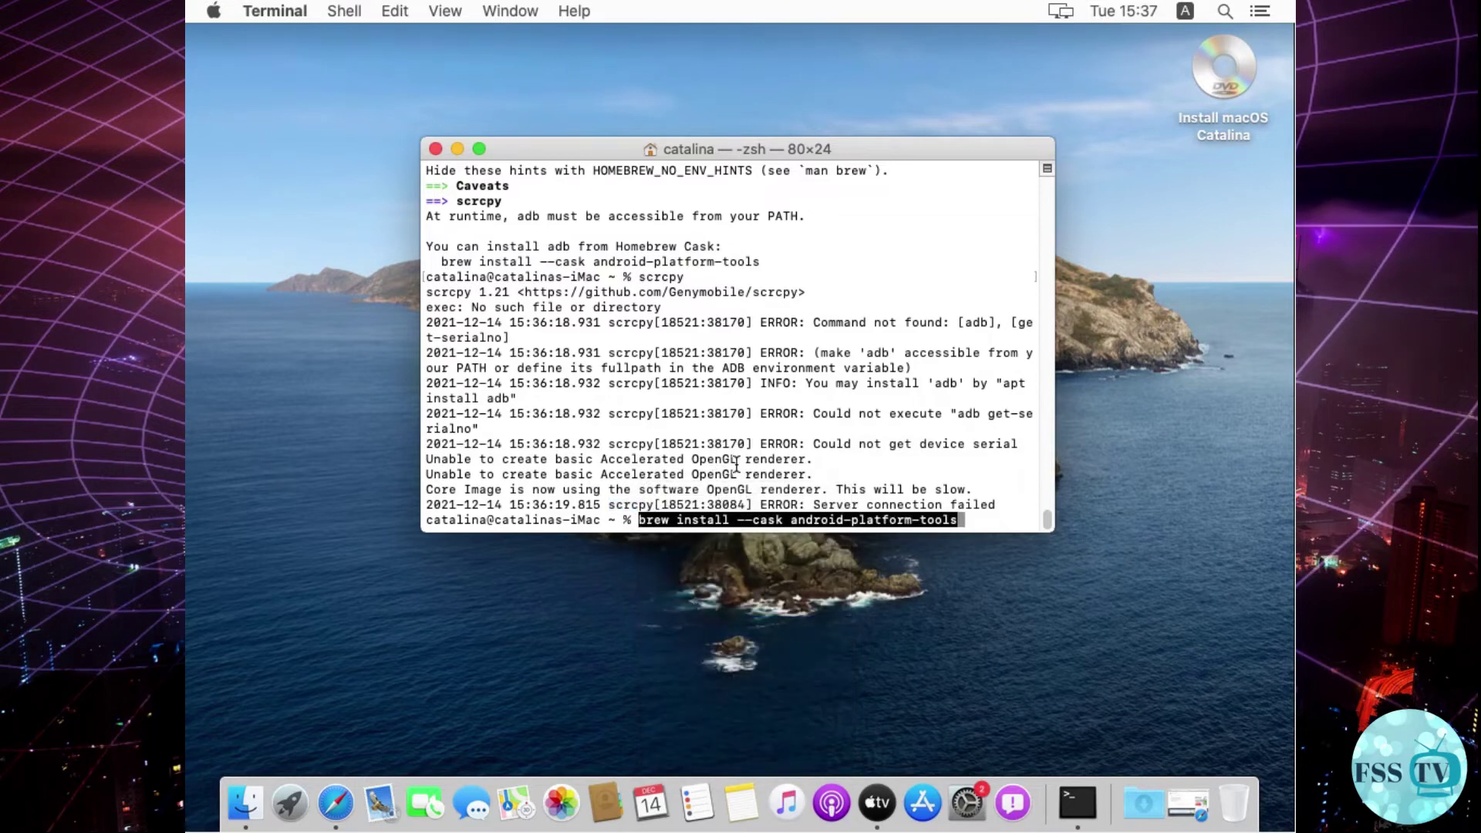
key("Return")
- Run scrcpy, retrying with the phone plugged in, to mirror the NOTE 20 PRO screen
type("sc")
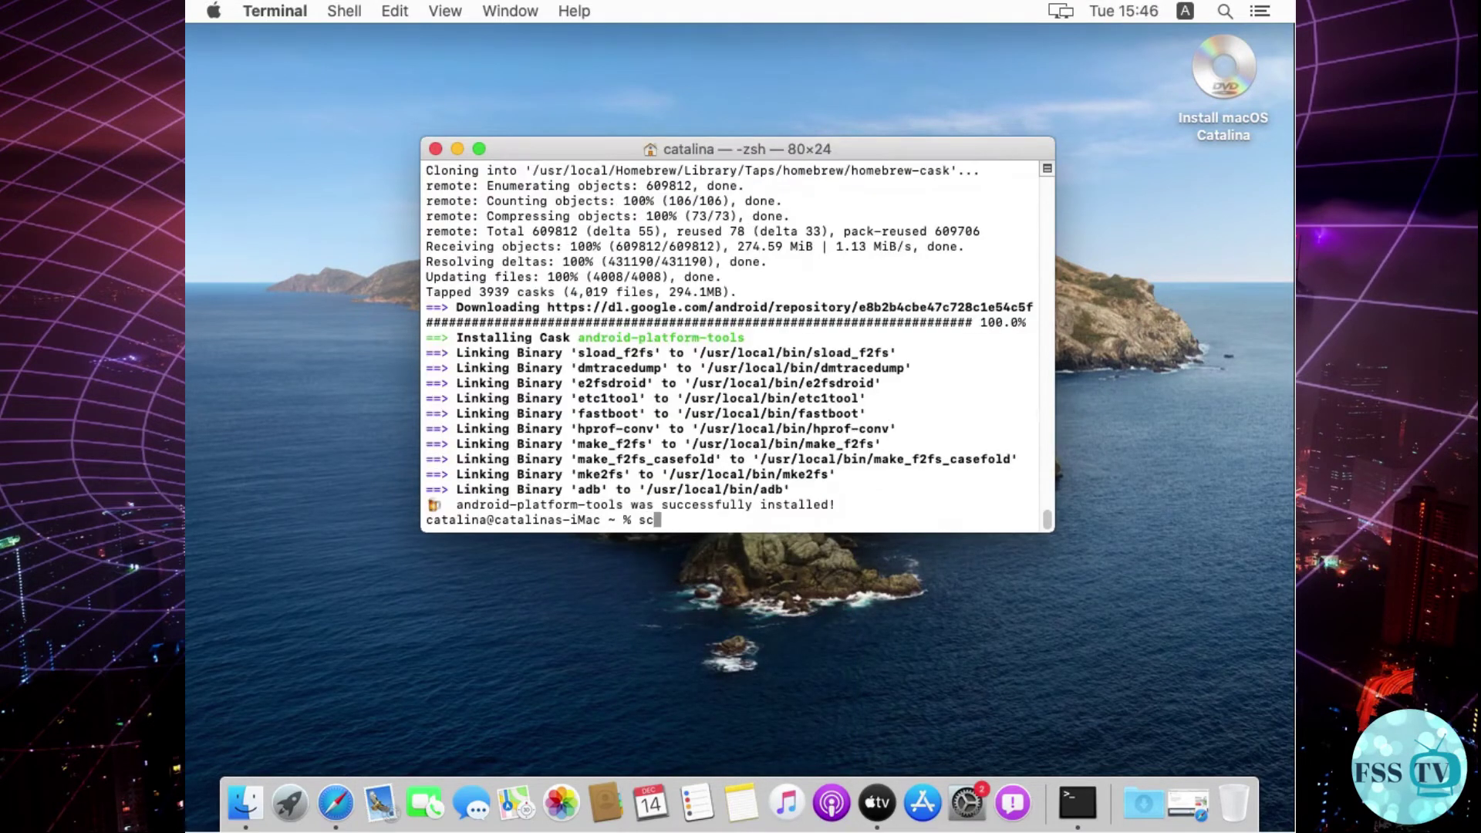
type("rcpy")
key("Return")
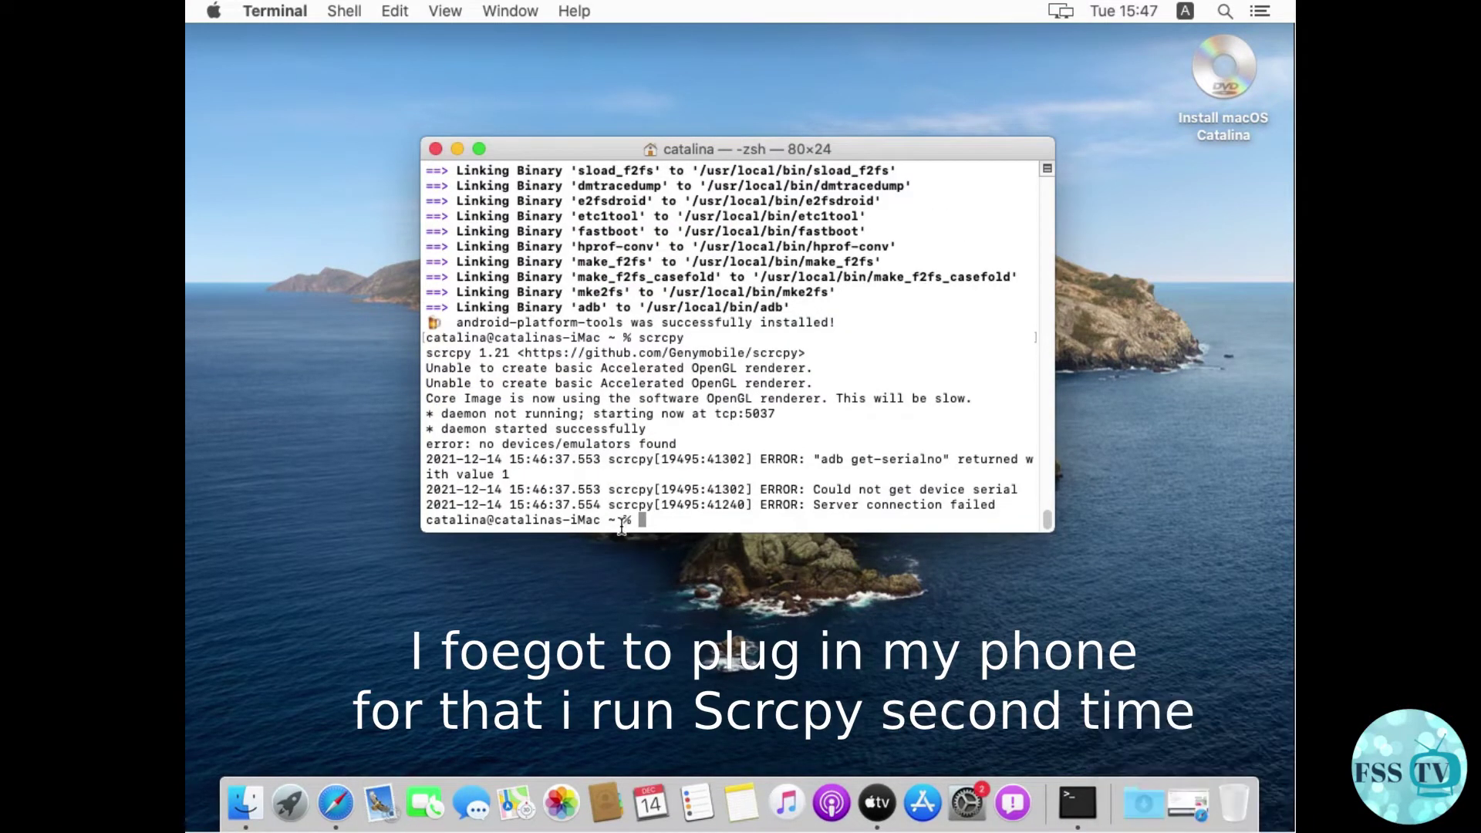
type("scrcpy")
key("Return")
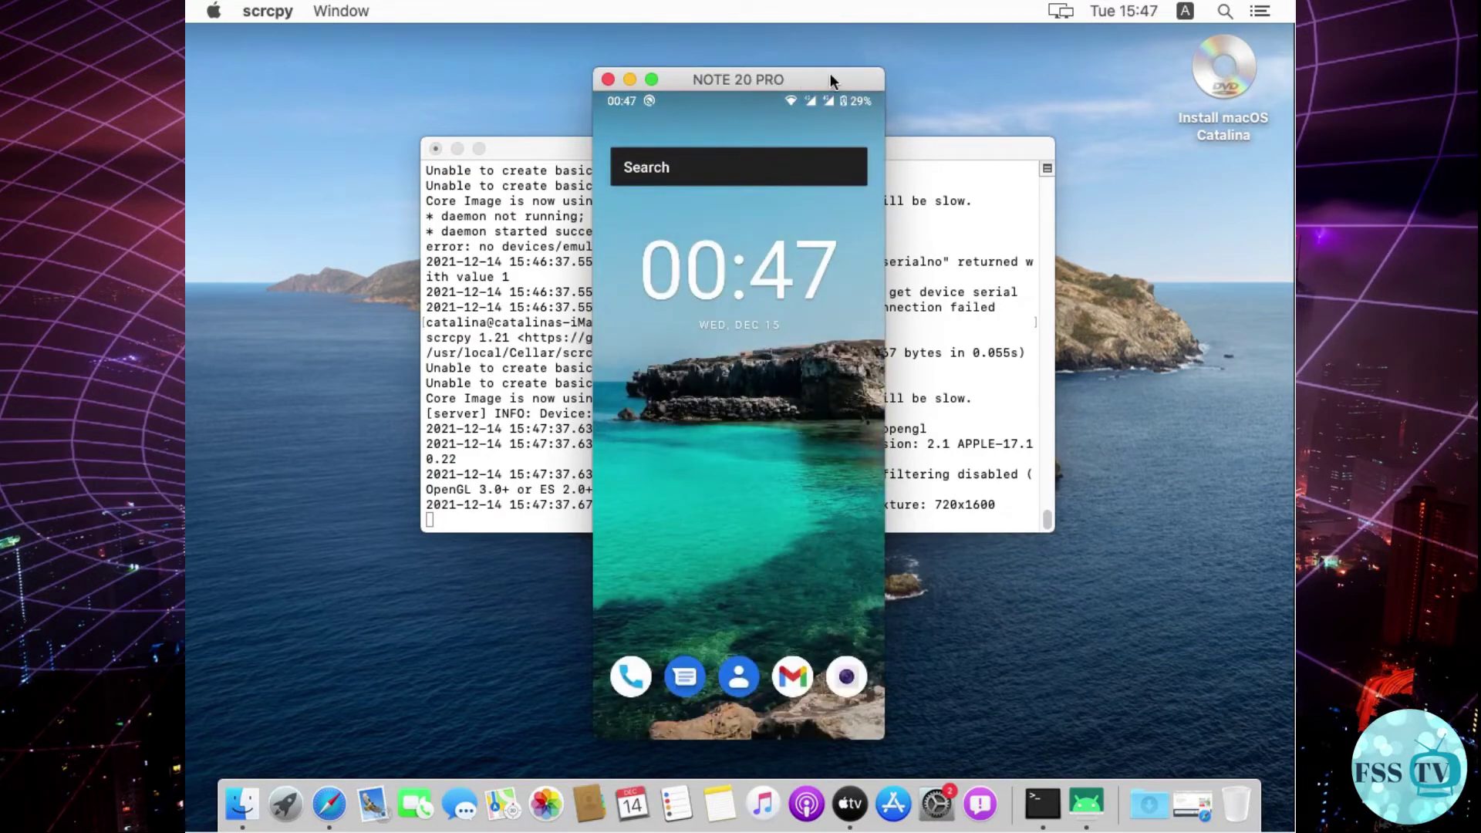
- Enlarge the NOTE 20 PRO mirror window and pull down the notification shade and quick settings
left_click_drag(880, 76, 983, 53)
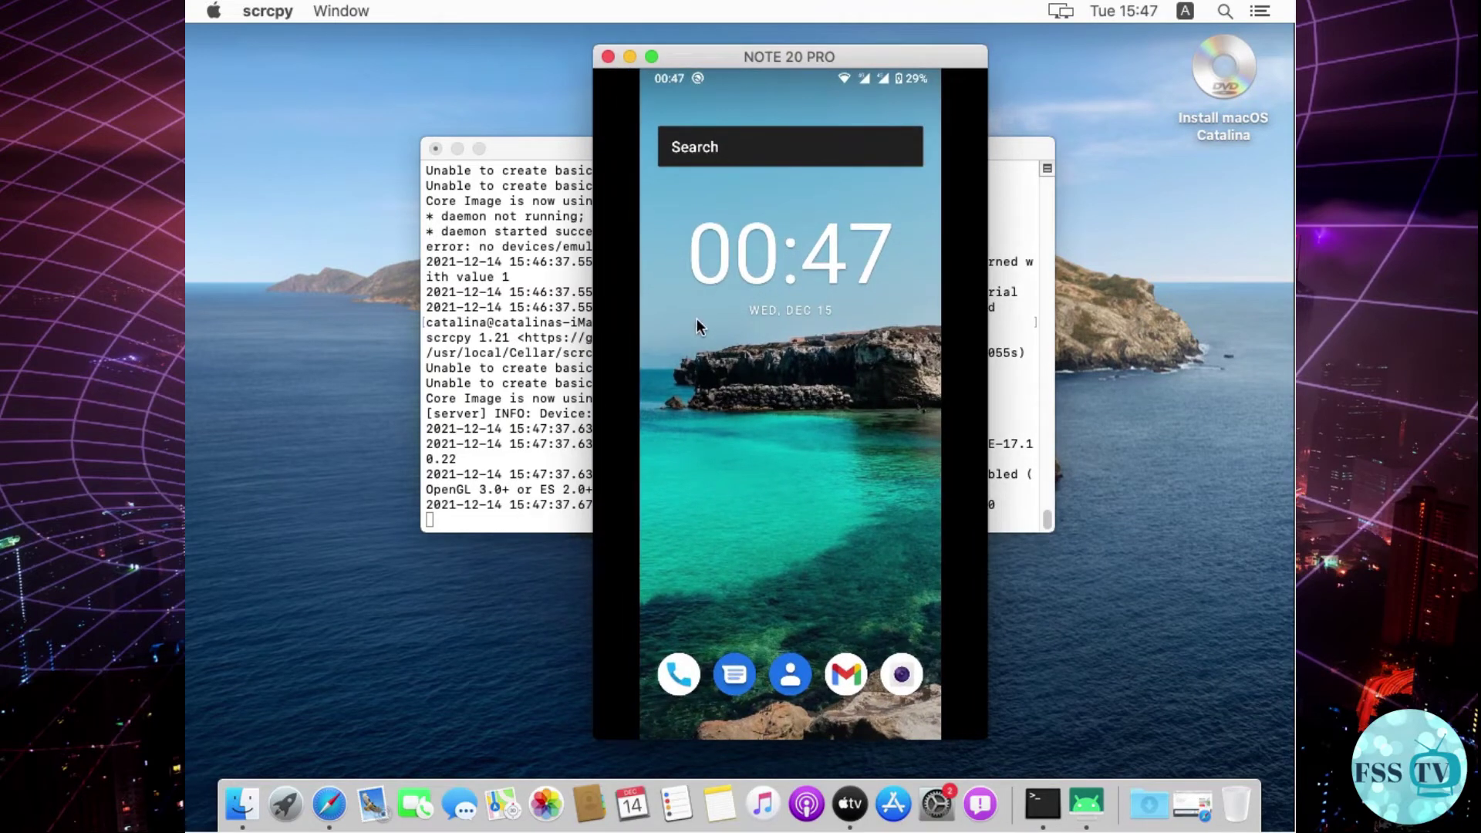
key("super+n")
key("super+n")
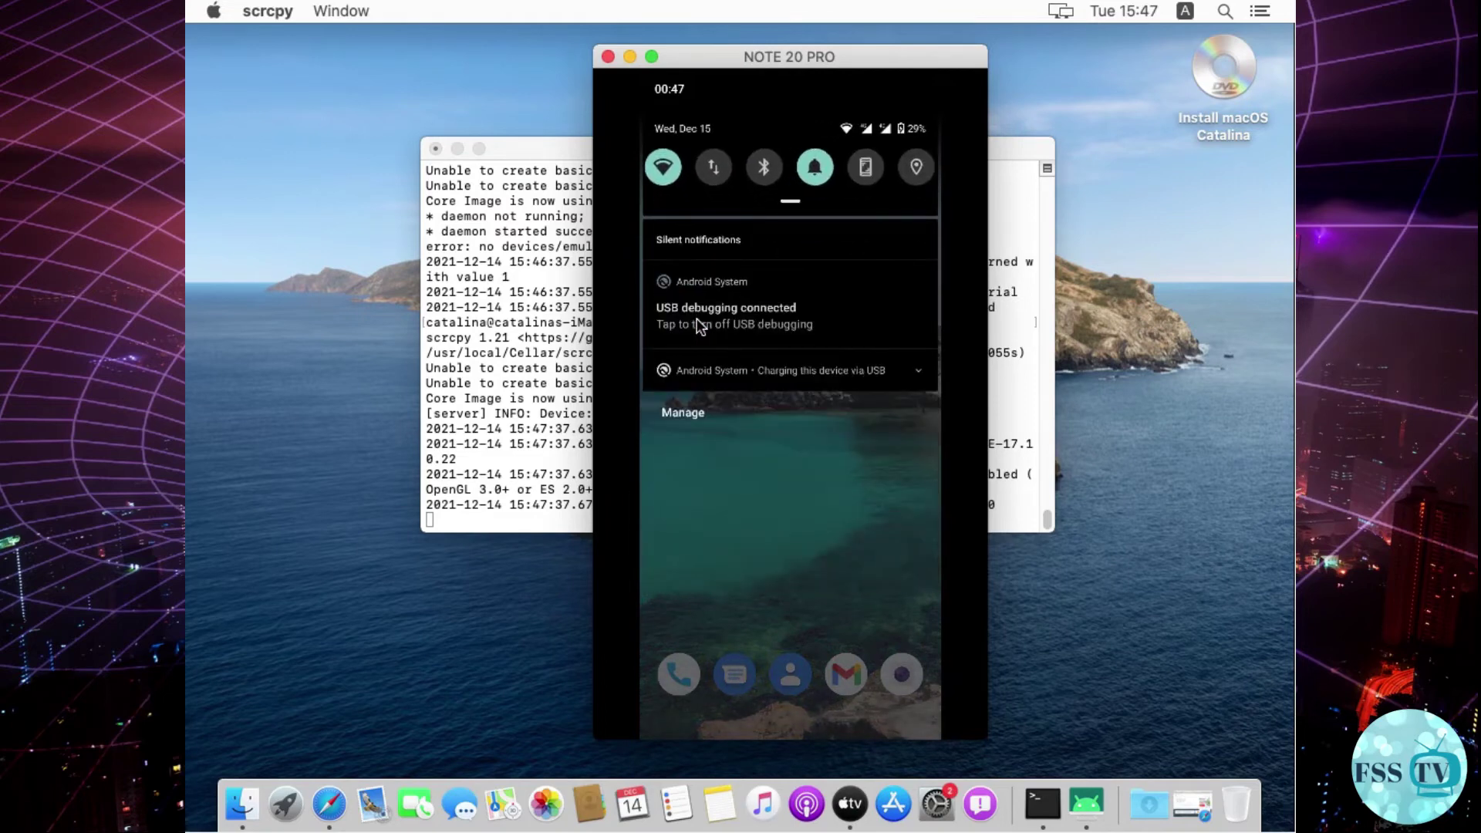
key("super+n")
scroll(698, 324, "right", 3)
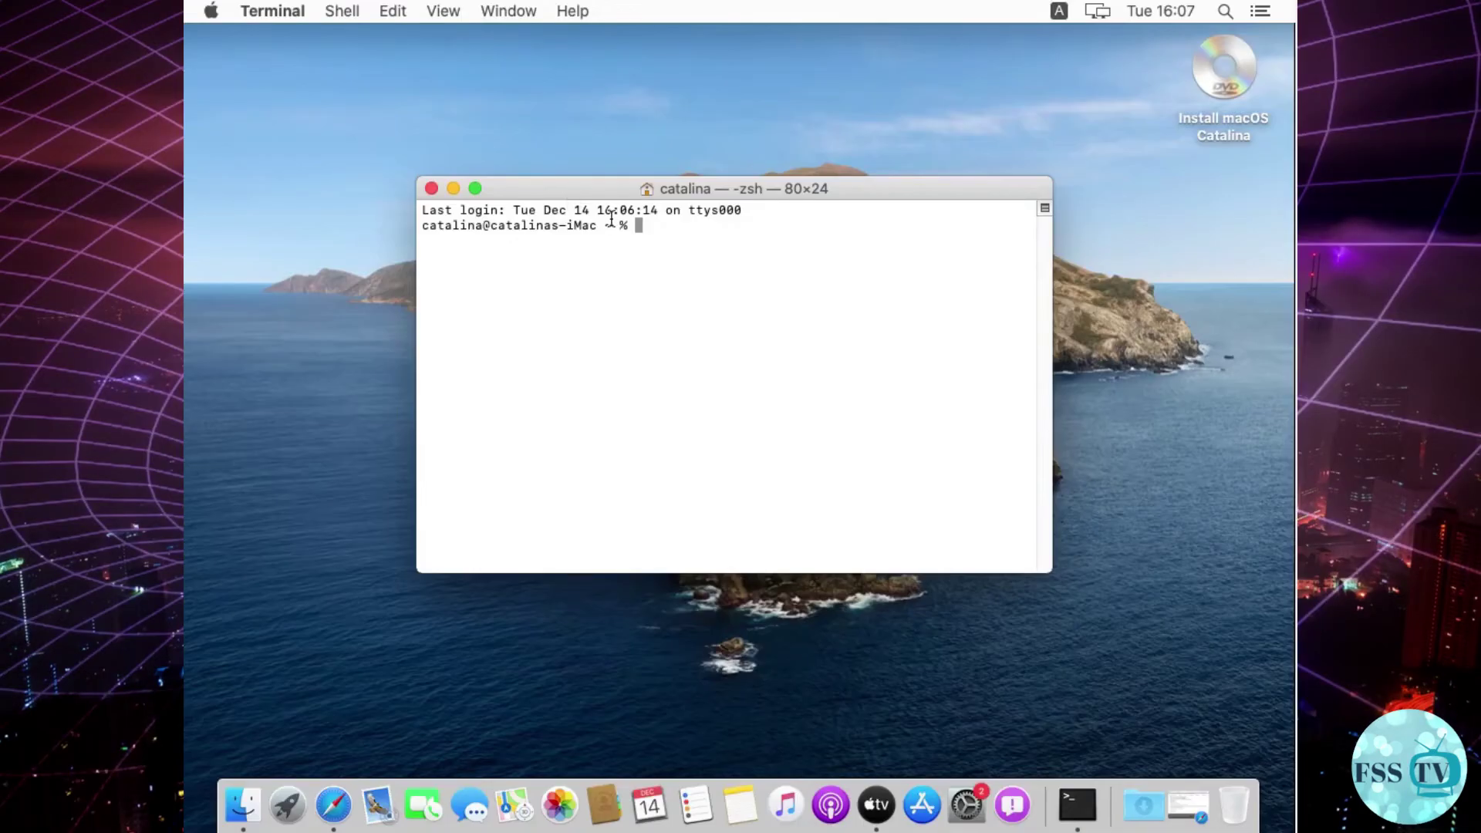
- Switch the phone's adb to TCP port 5555 with 'adb tcpip 5555'
right_click(643, 226)
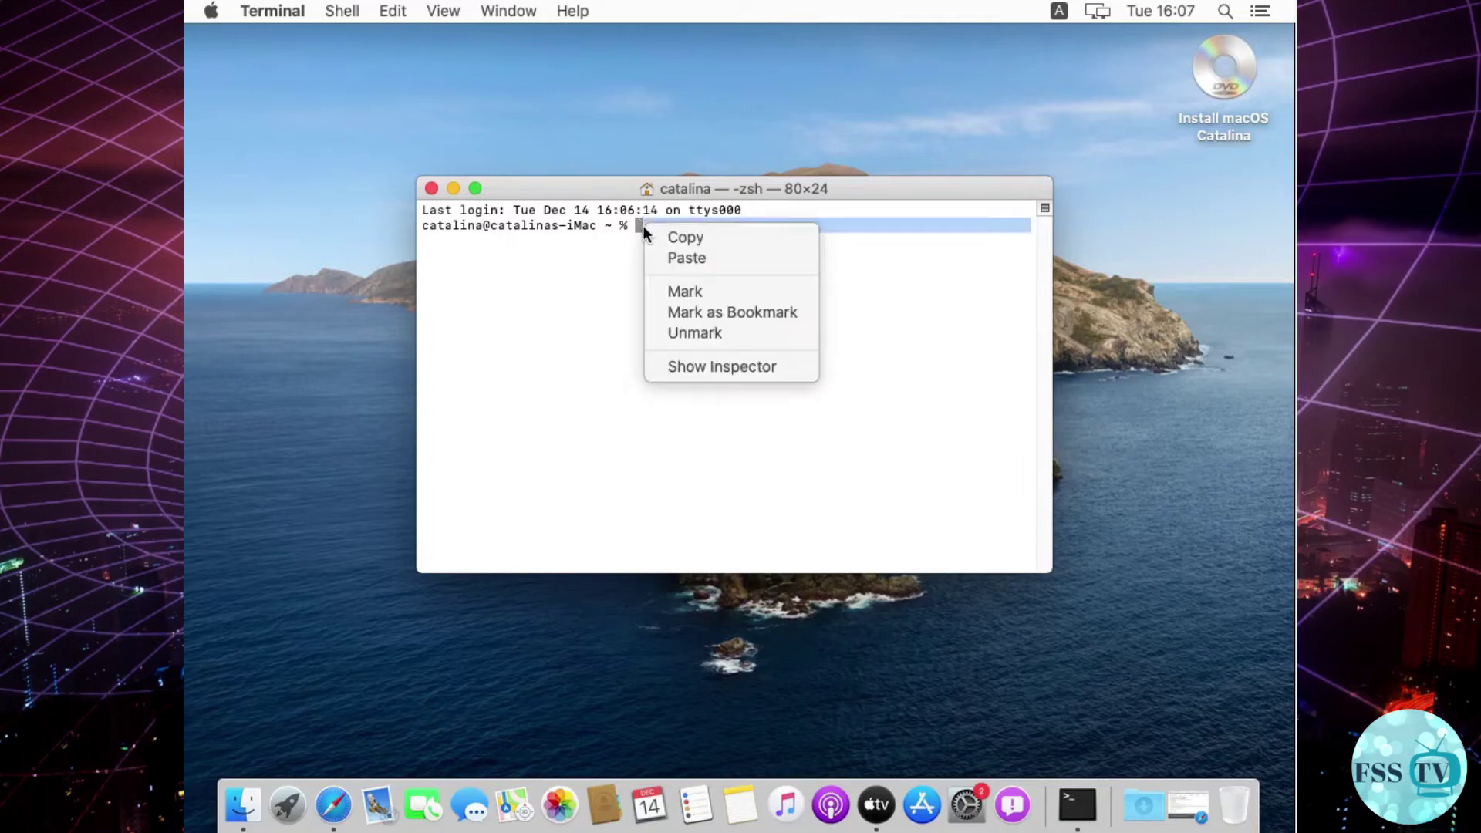
left_click(676, 259)
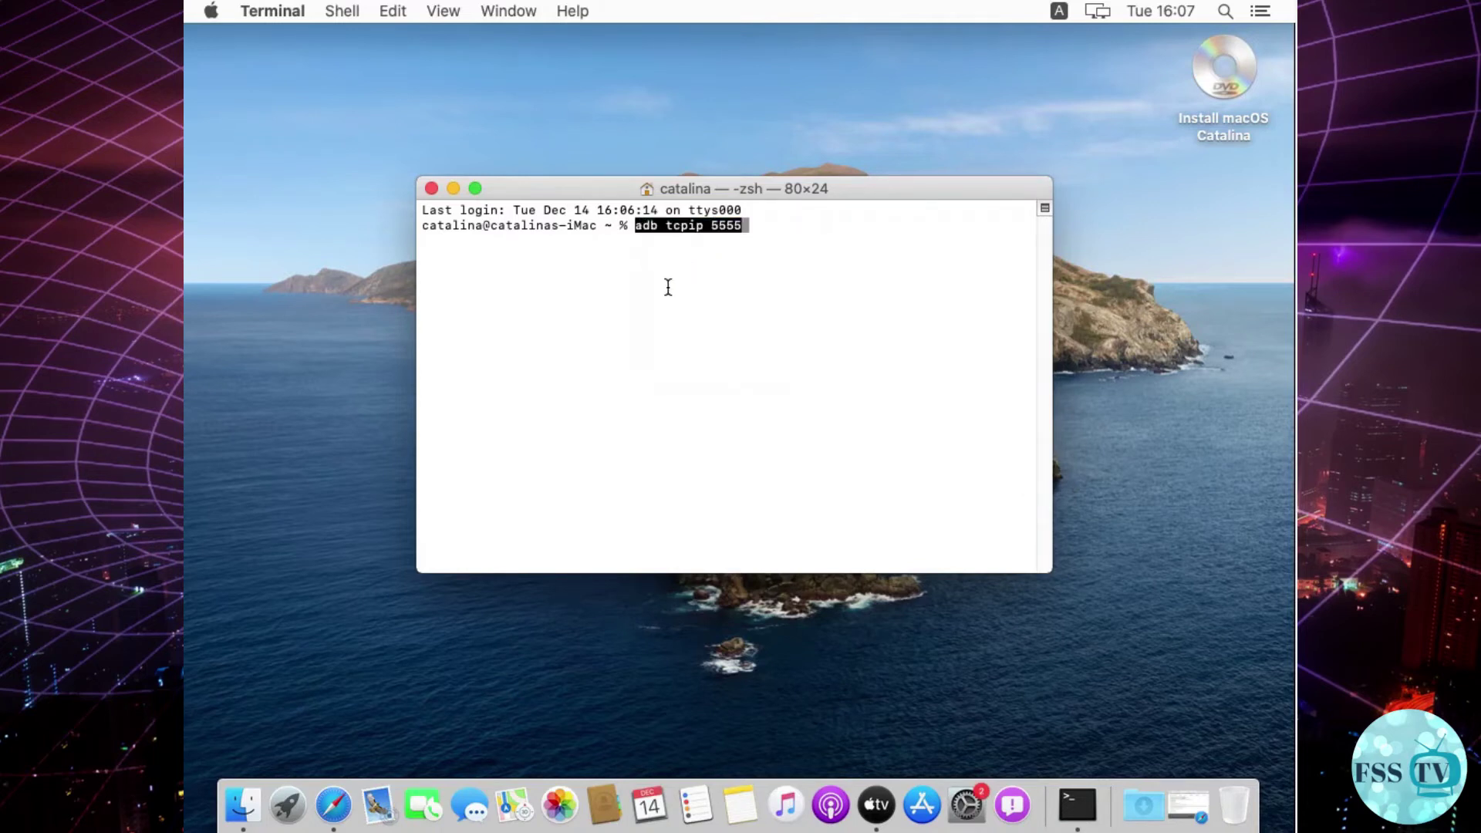
key("Return")
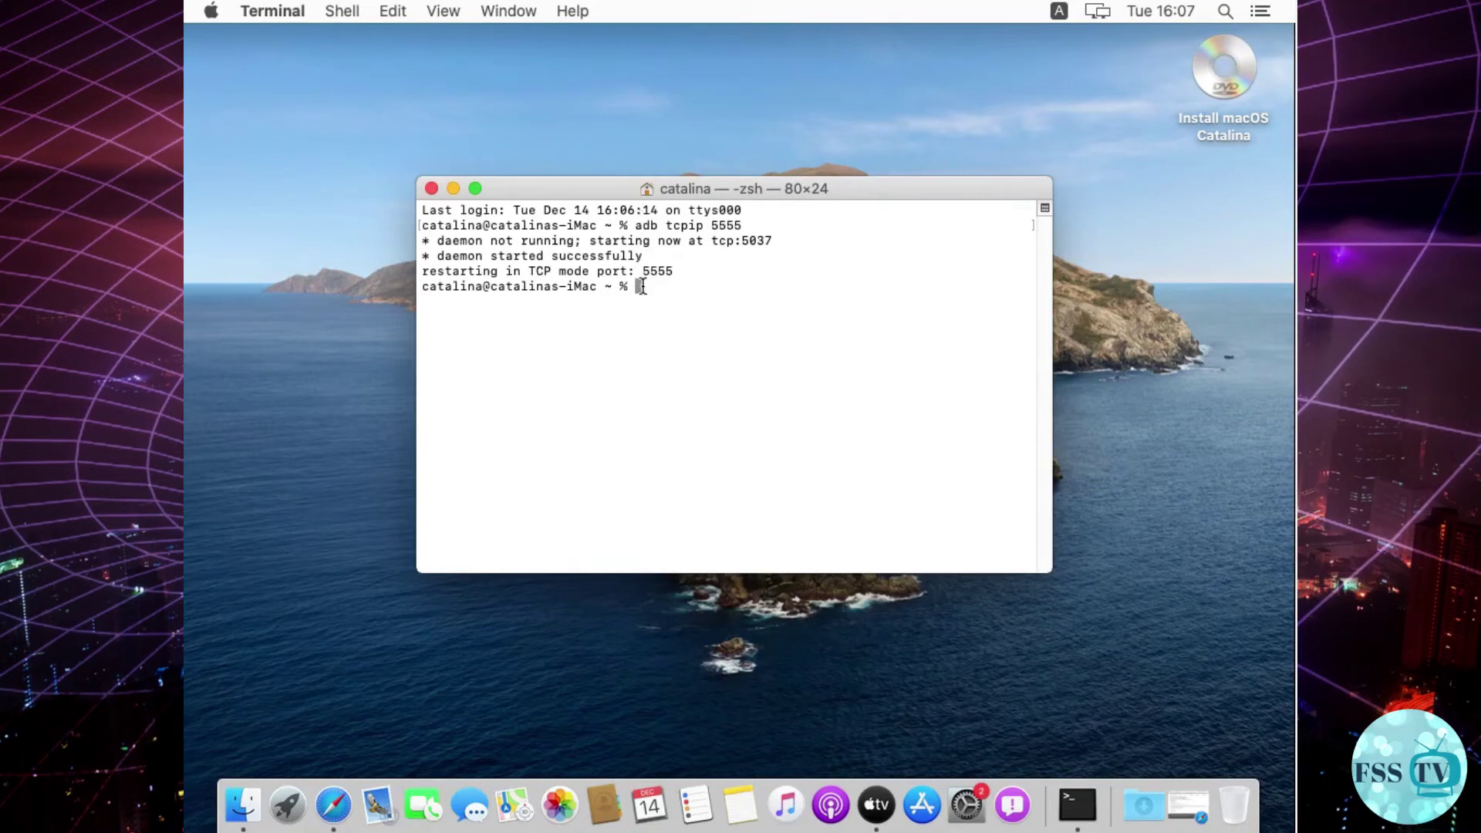
- Connect adb to the phone over Wi‑Fi at 192.168.1.3:5555
type("adb connect 192.")
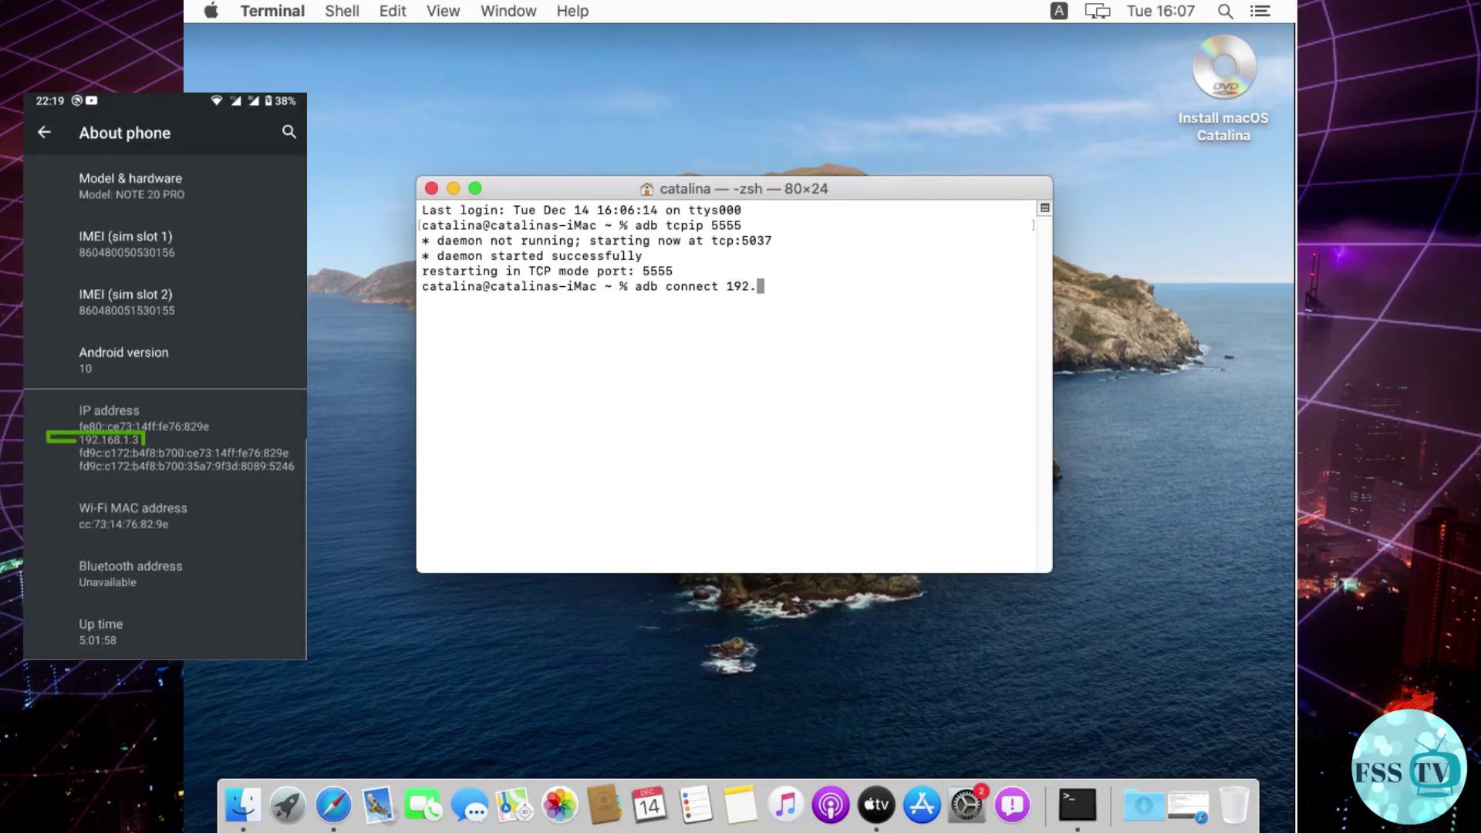
type("168.1.")
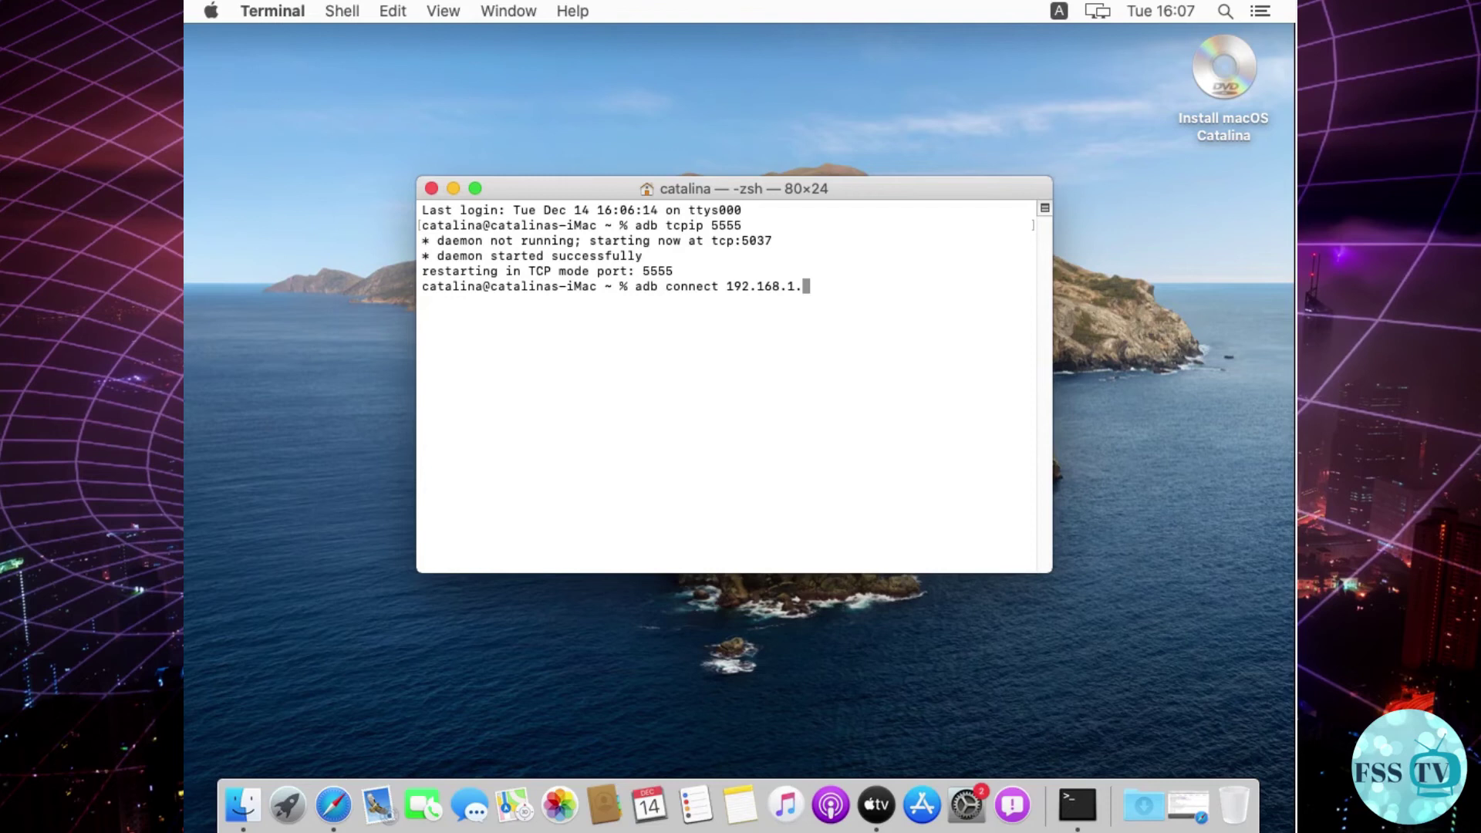
type("3:5555")
key("Return")
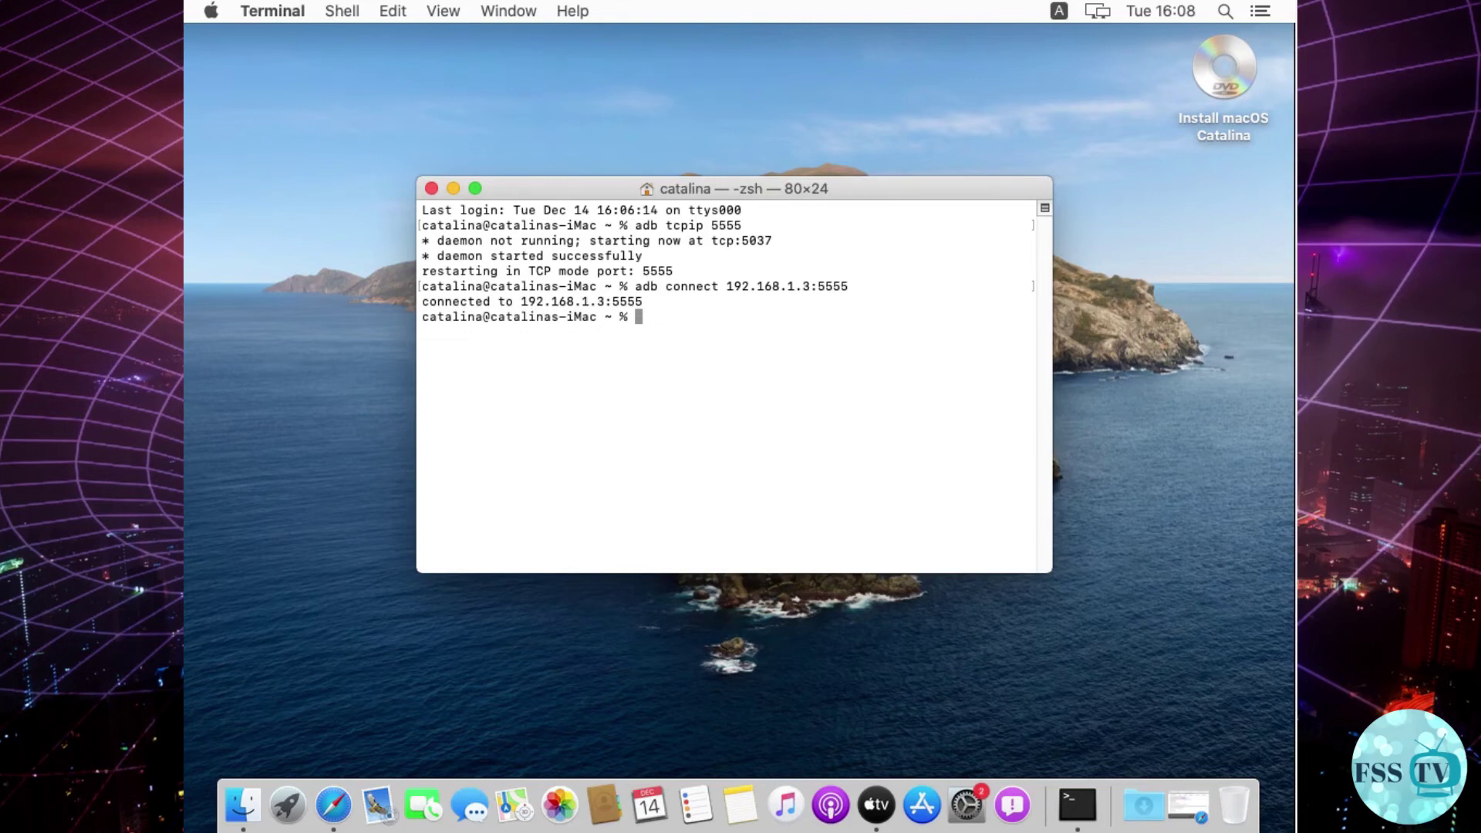
type("scrcpy")
- Launch scrcpy wirelessly, open and close quick settings, then swipe up to the app drawer
key("Return")
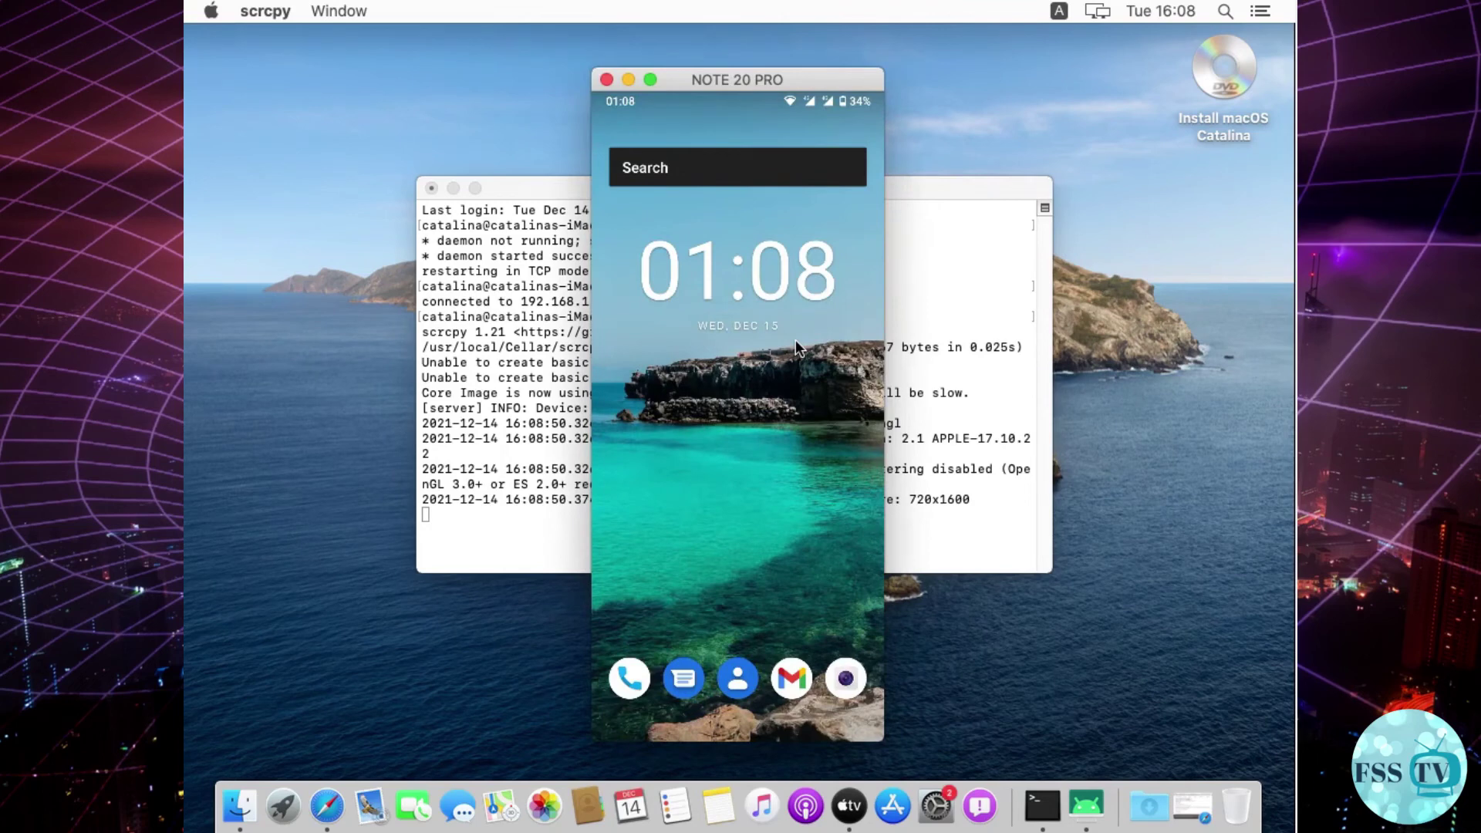
key("super+n")
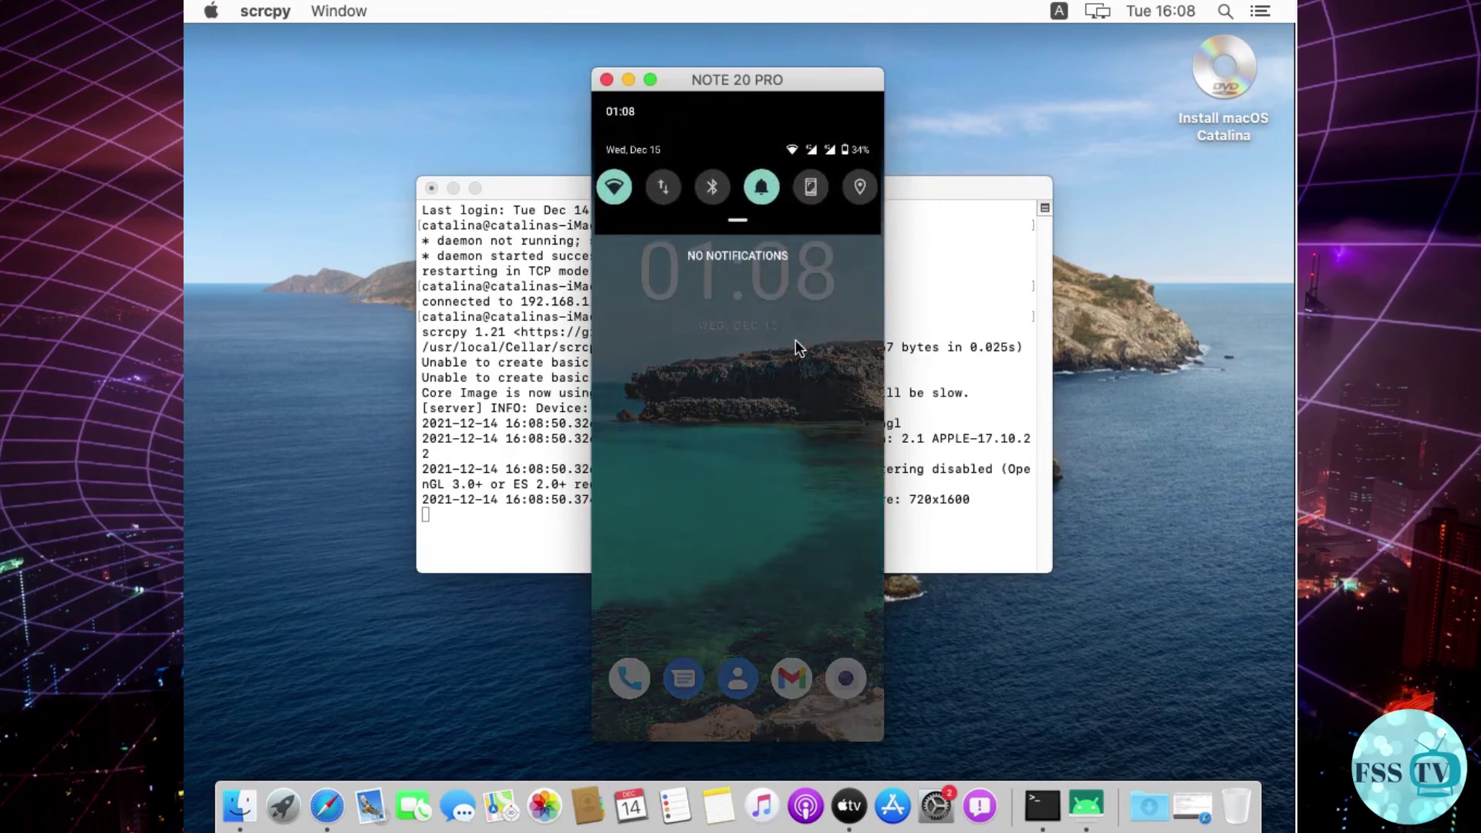
key("super+n")
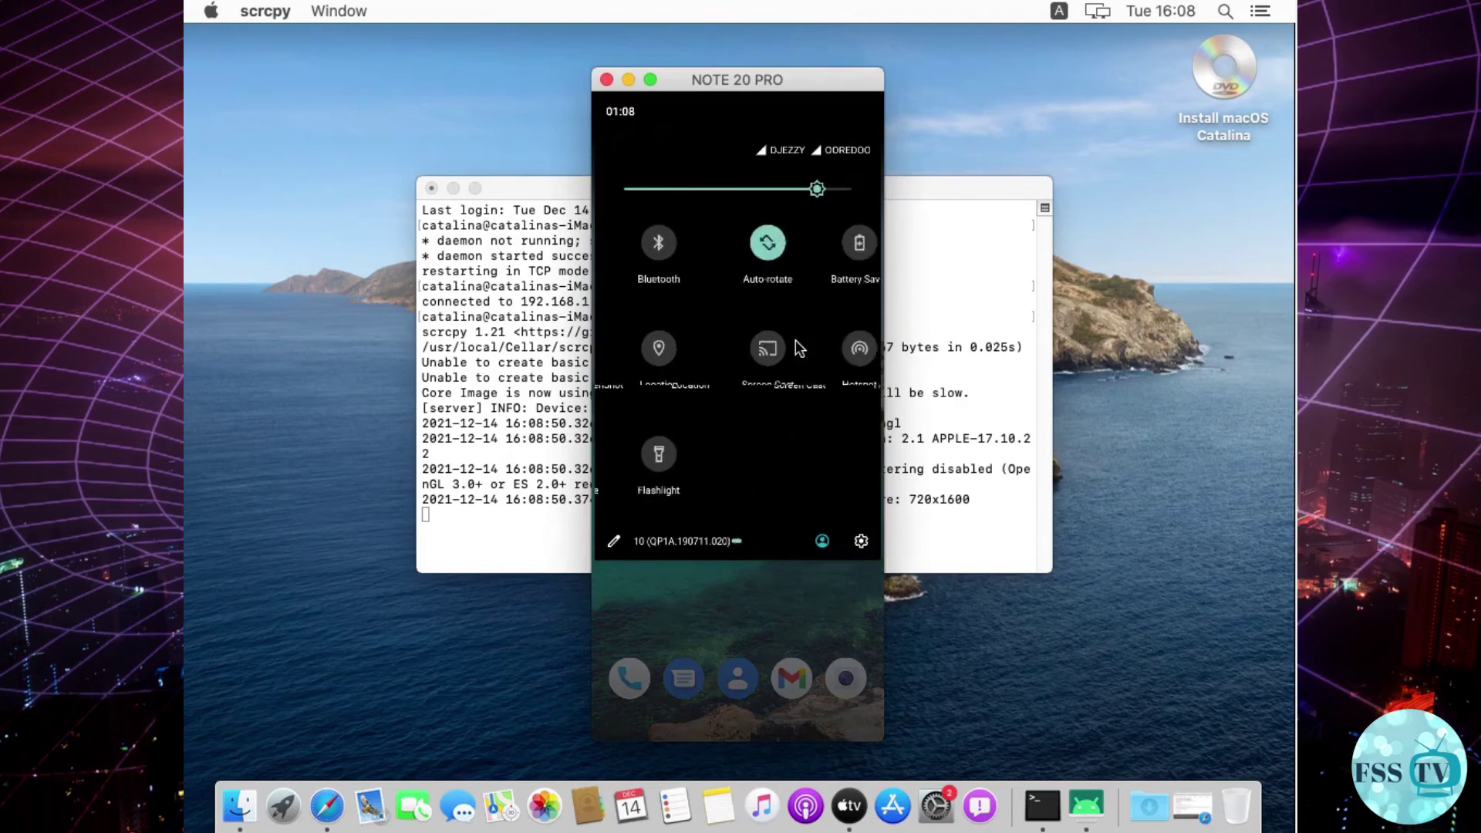
key("super+shift+n")
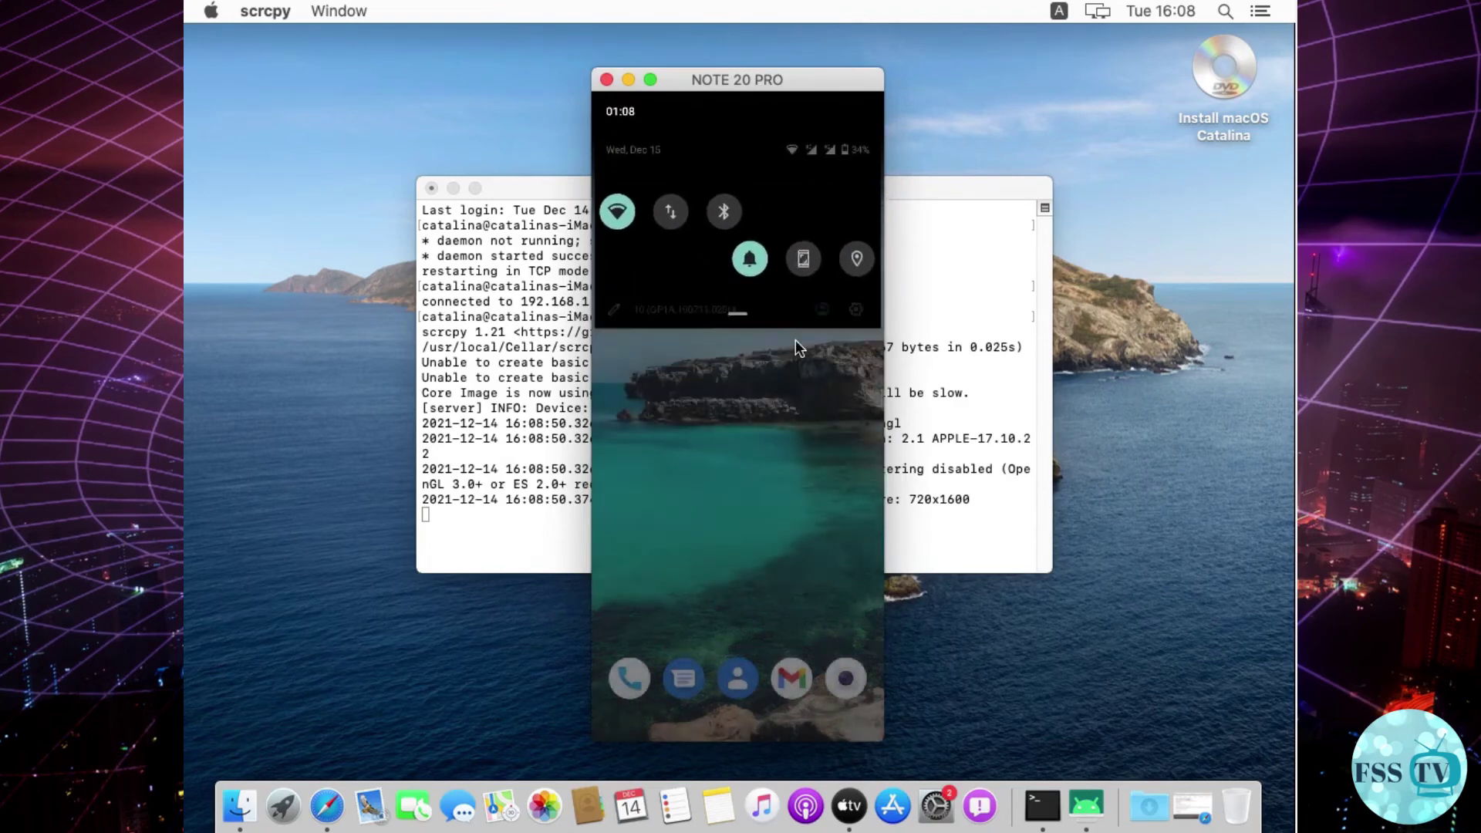
scroll(796, 344, "down", 2)
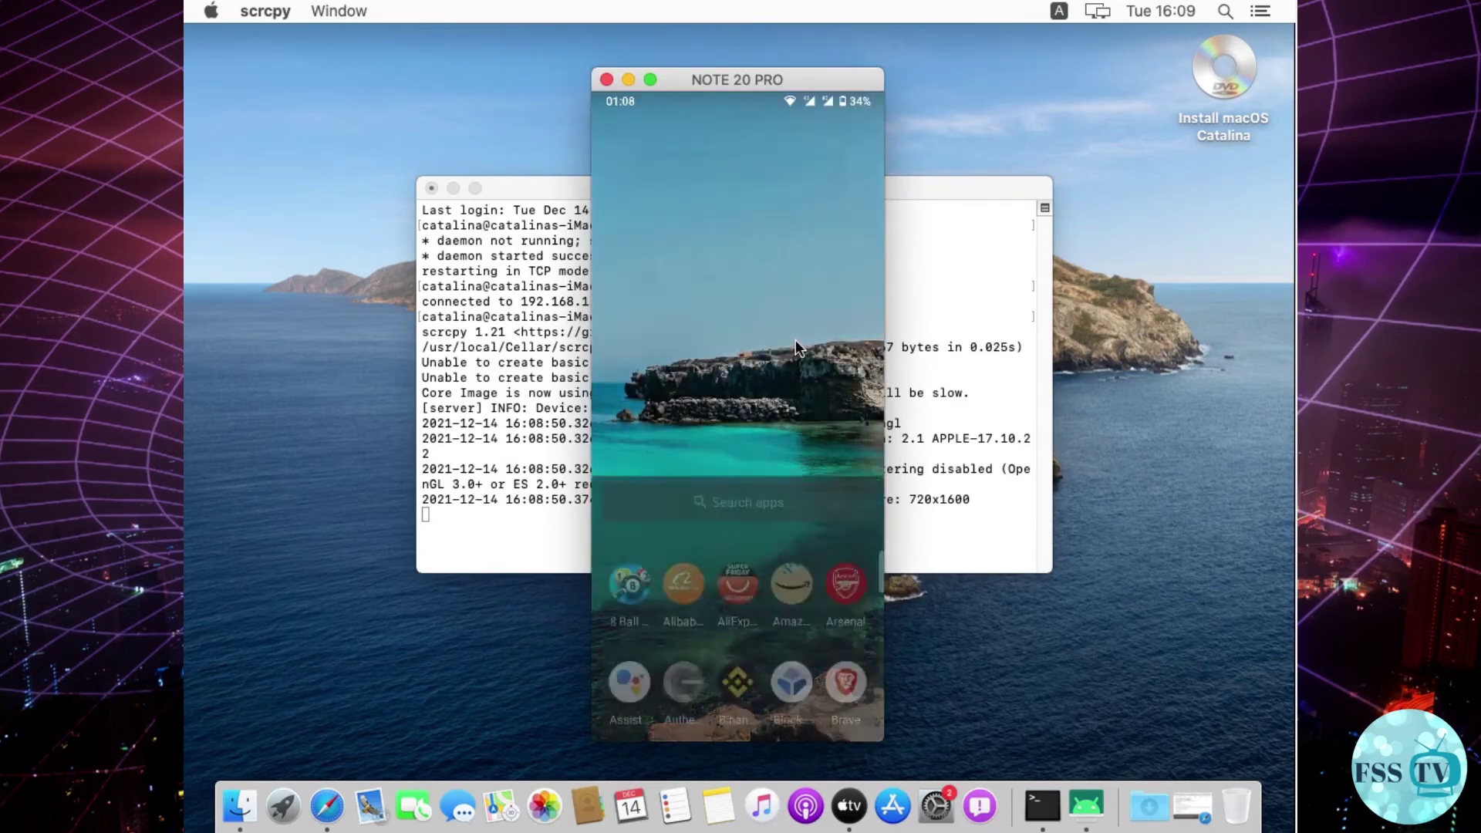